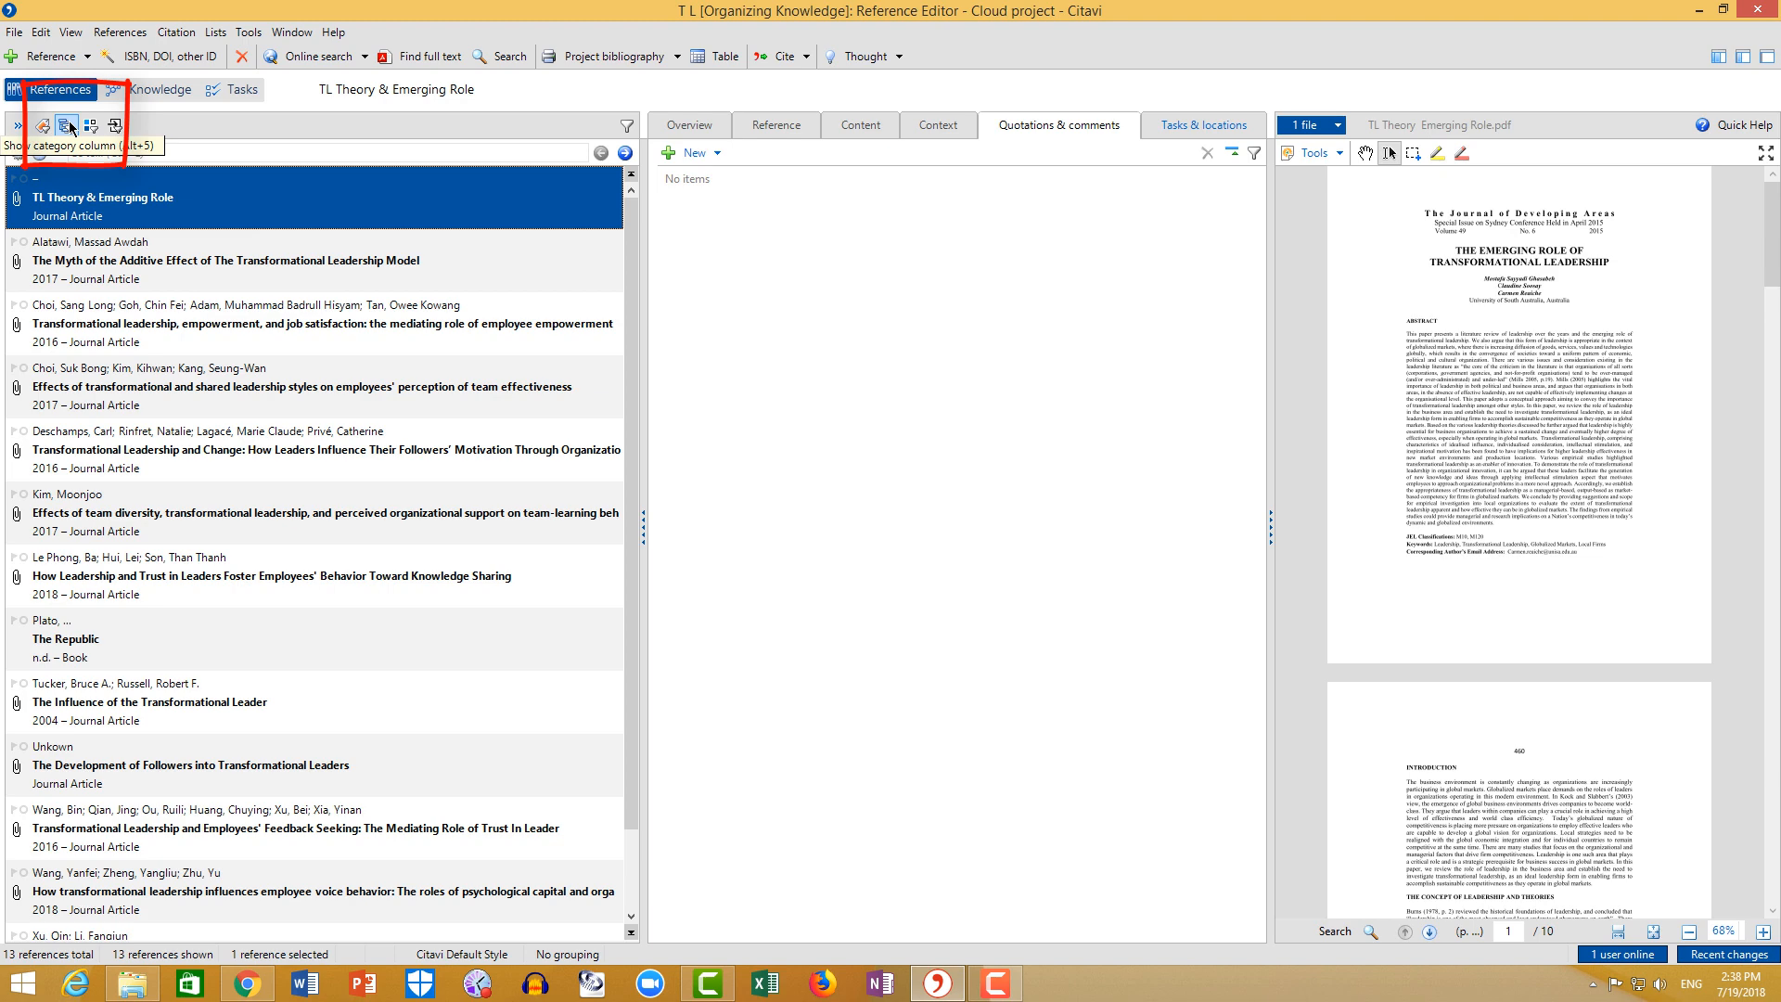
Show the category column and create a category named "Introduction"
left_click(70, 128)
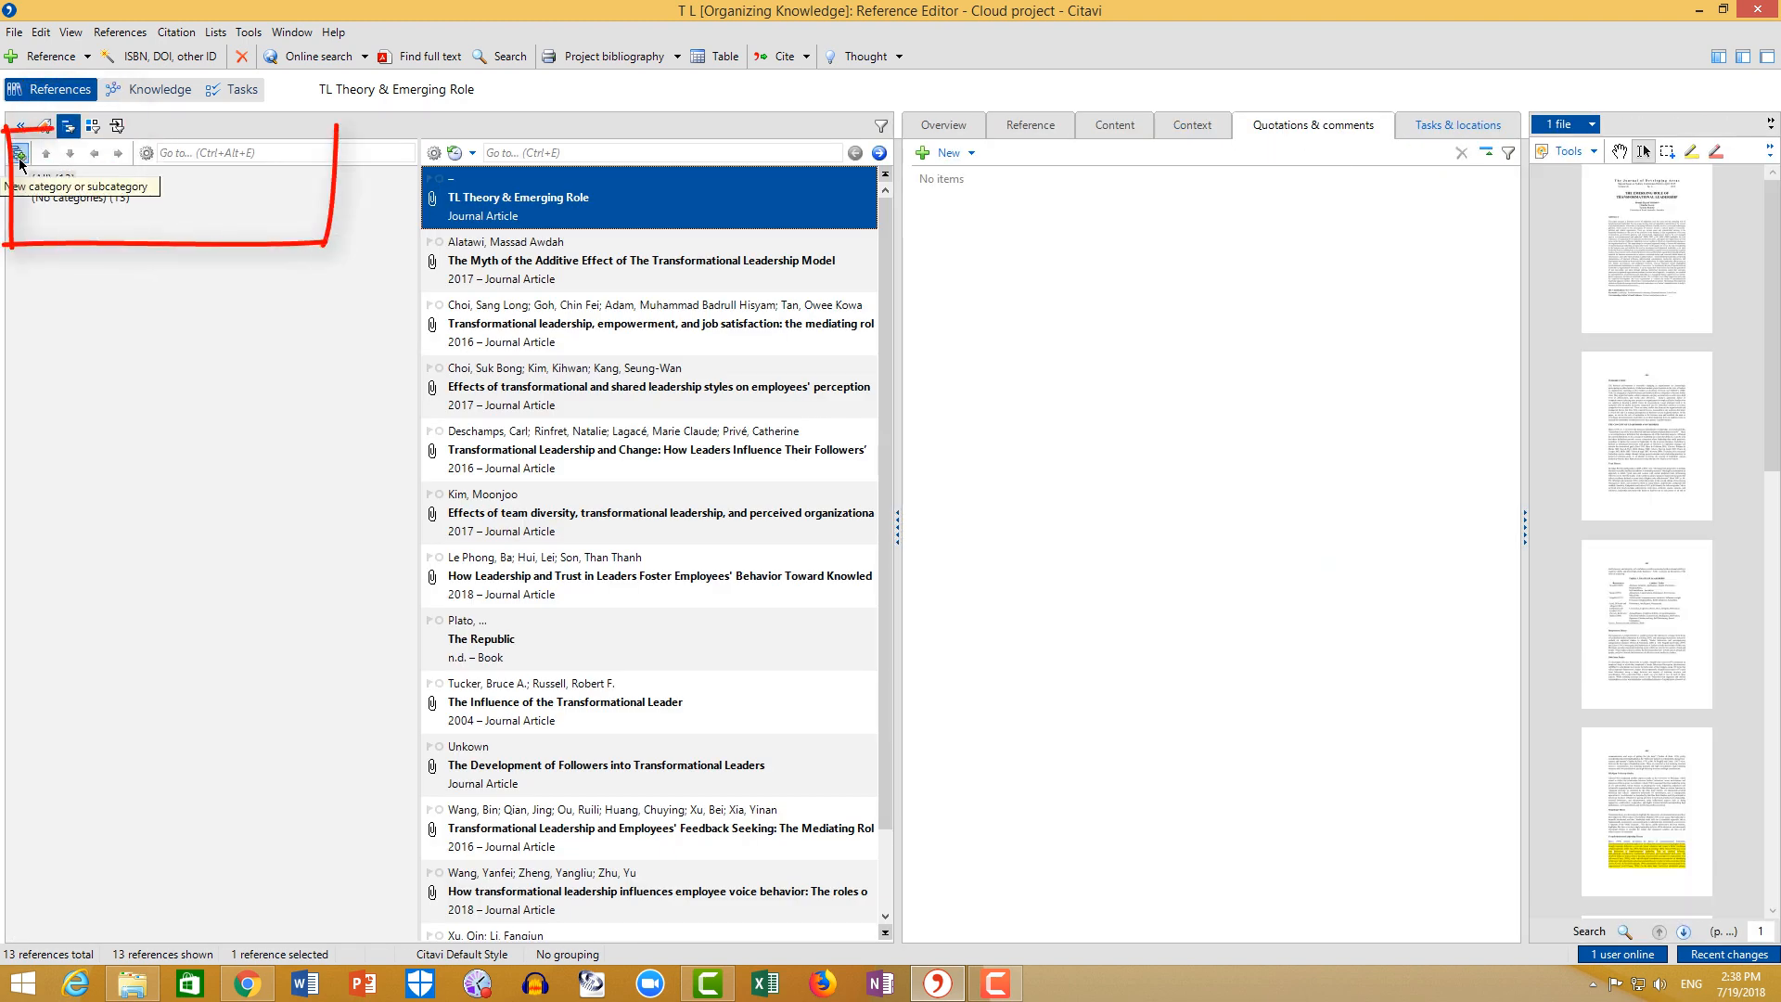
left_click(19, 156)
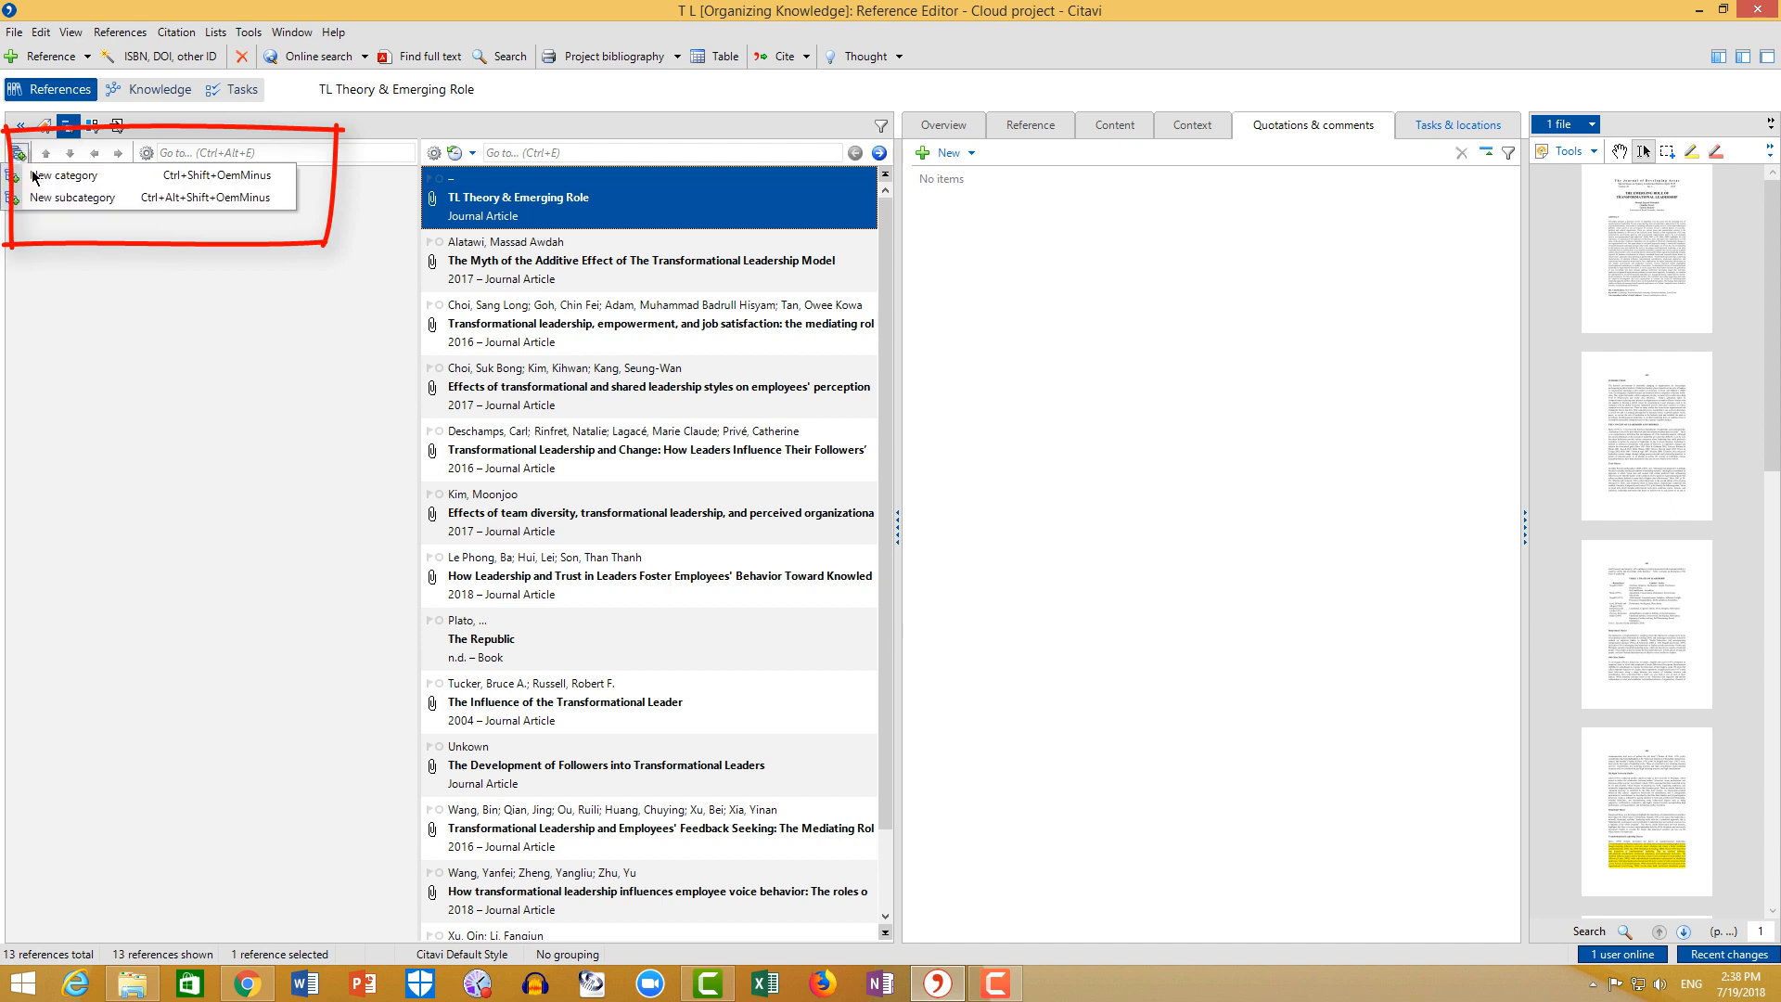
left_click(35, 177)
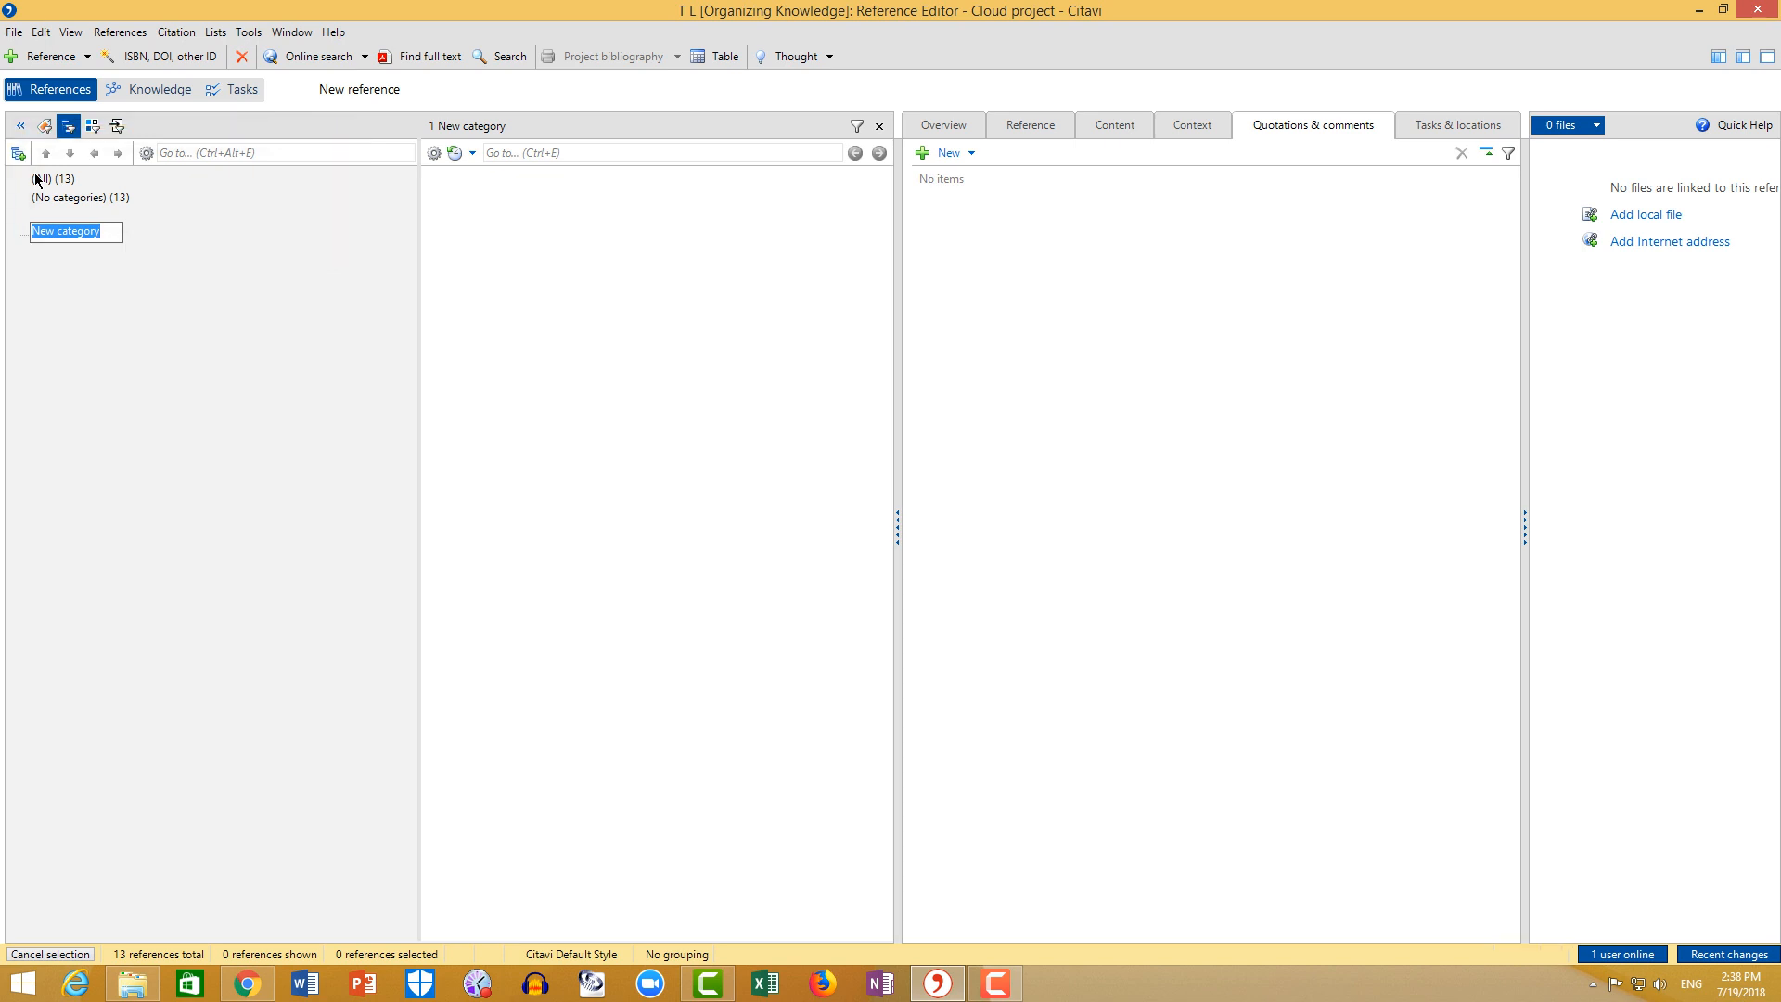
type("IN")
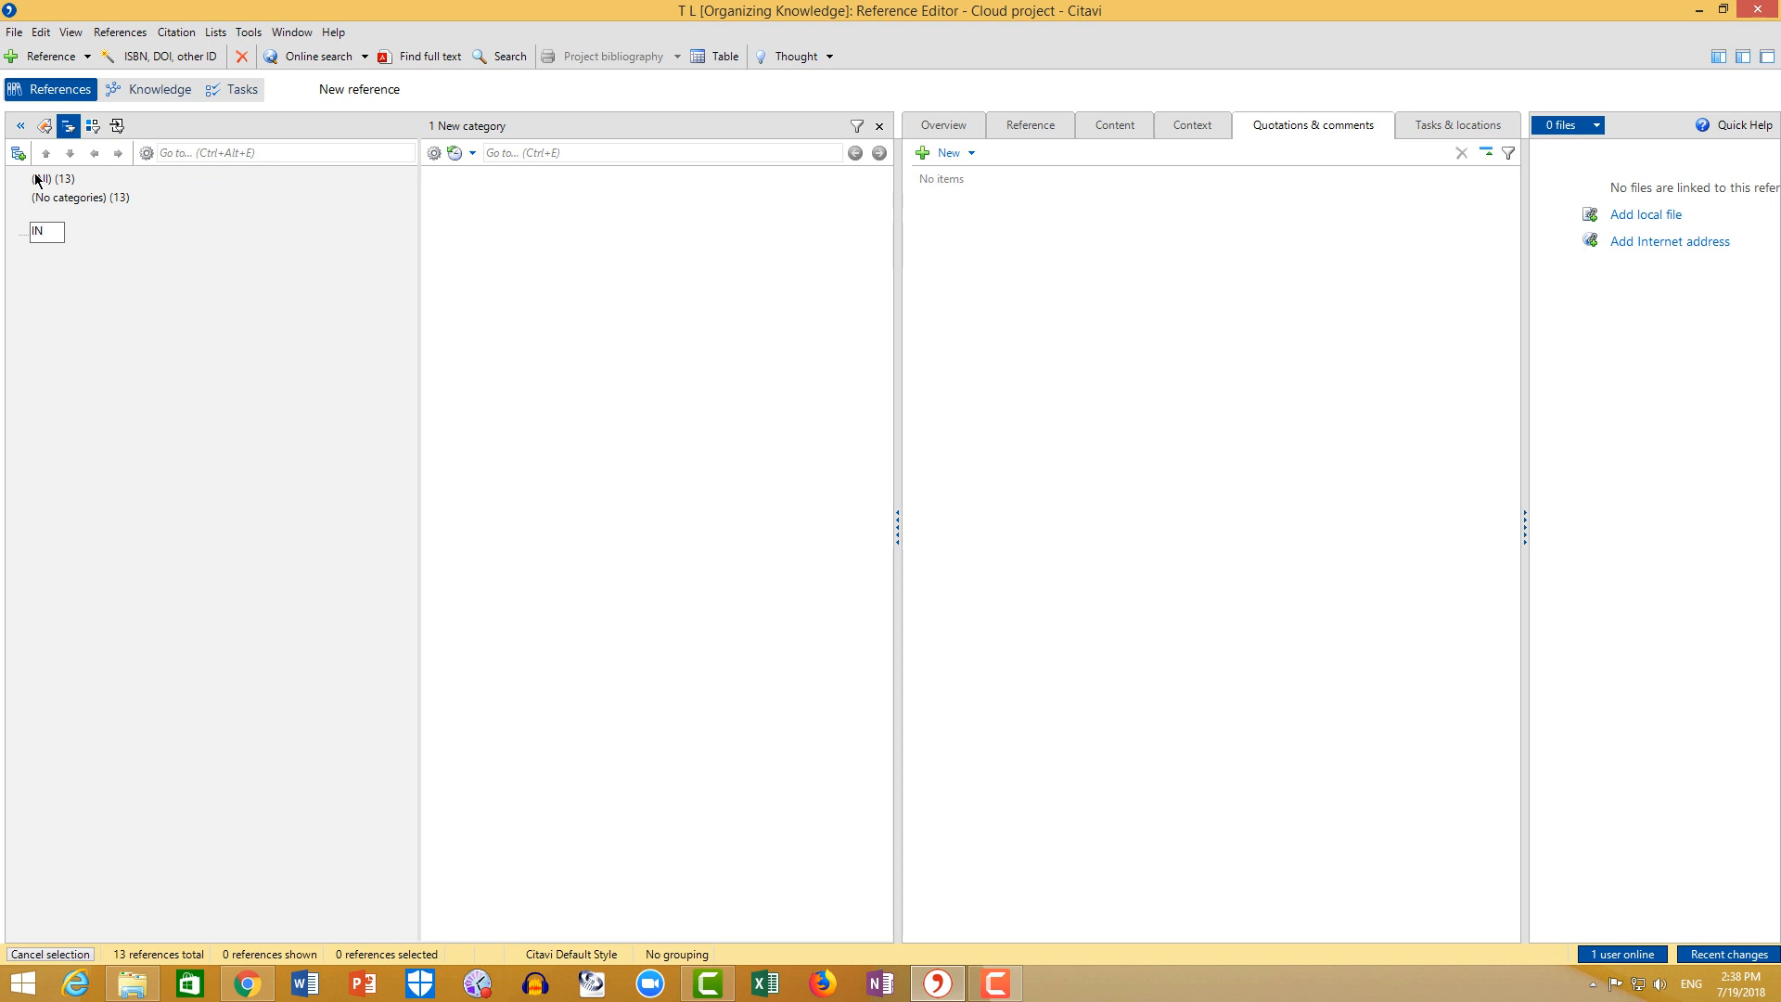
key("BackSpace")
type("ntroduction")
key("Return")
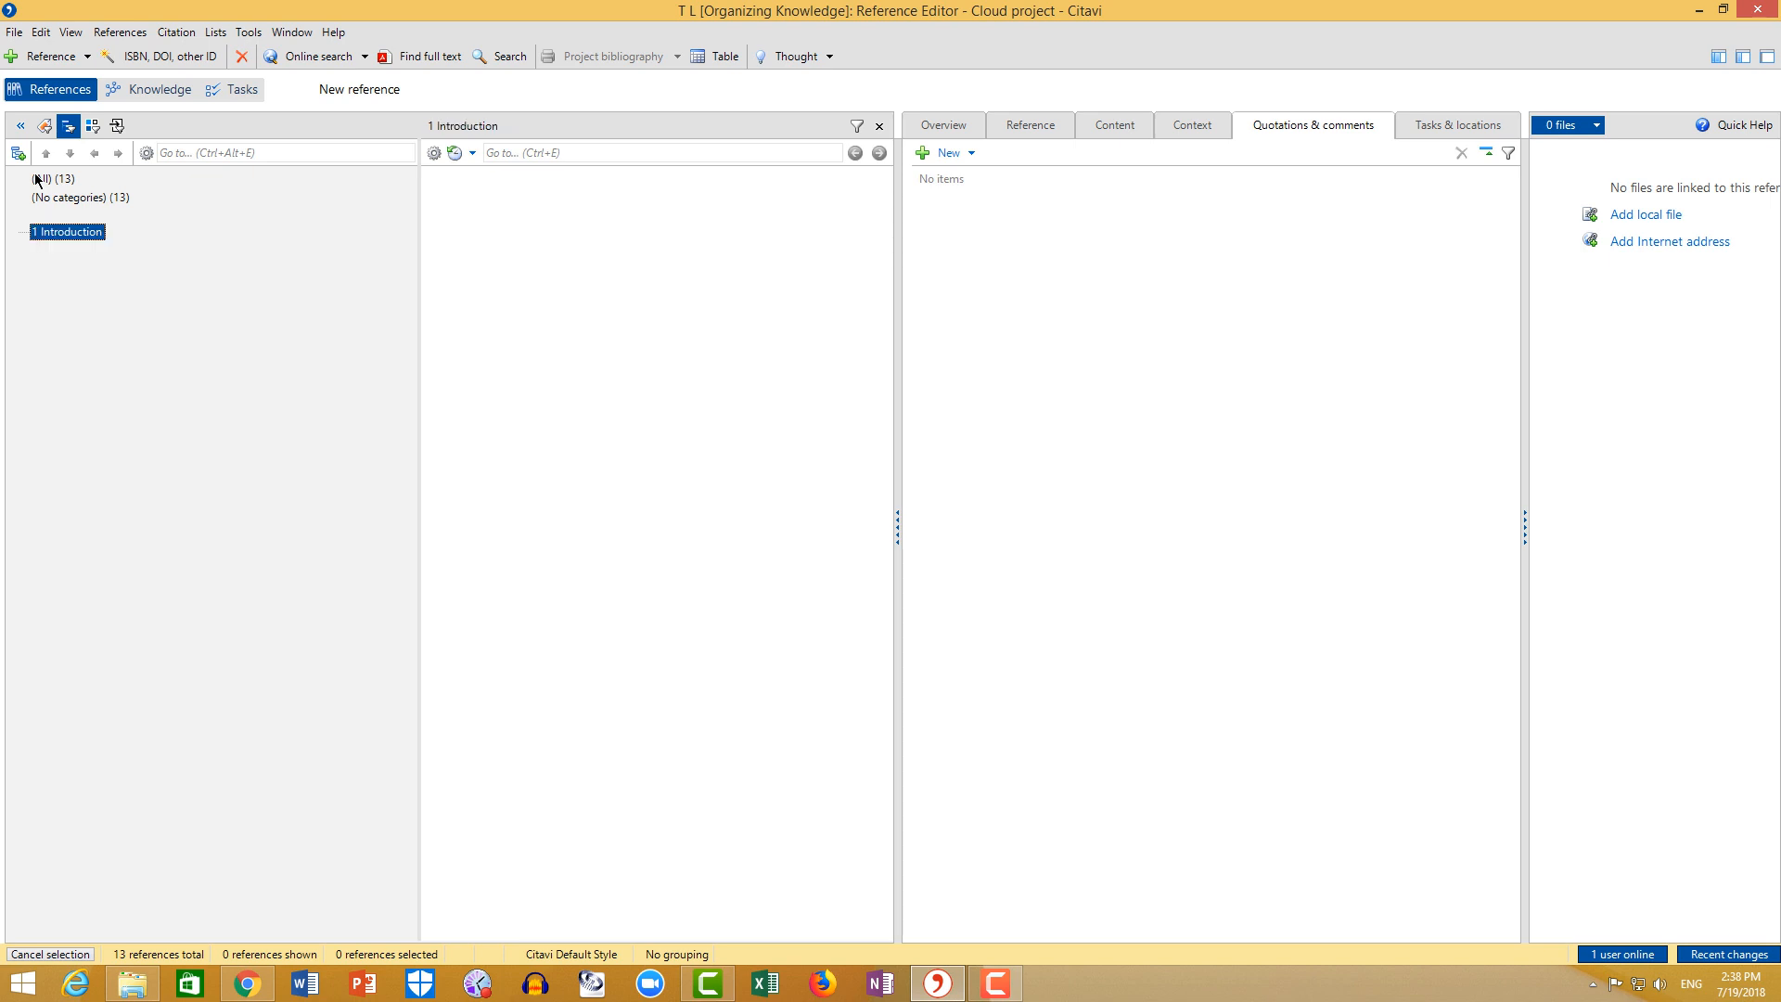
Add a second main category named "Transformational Leadership Theory" after Introduction
left_click(19, 153)
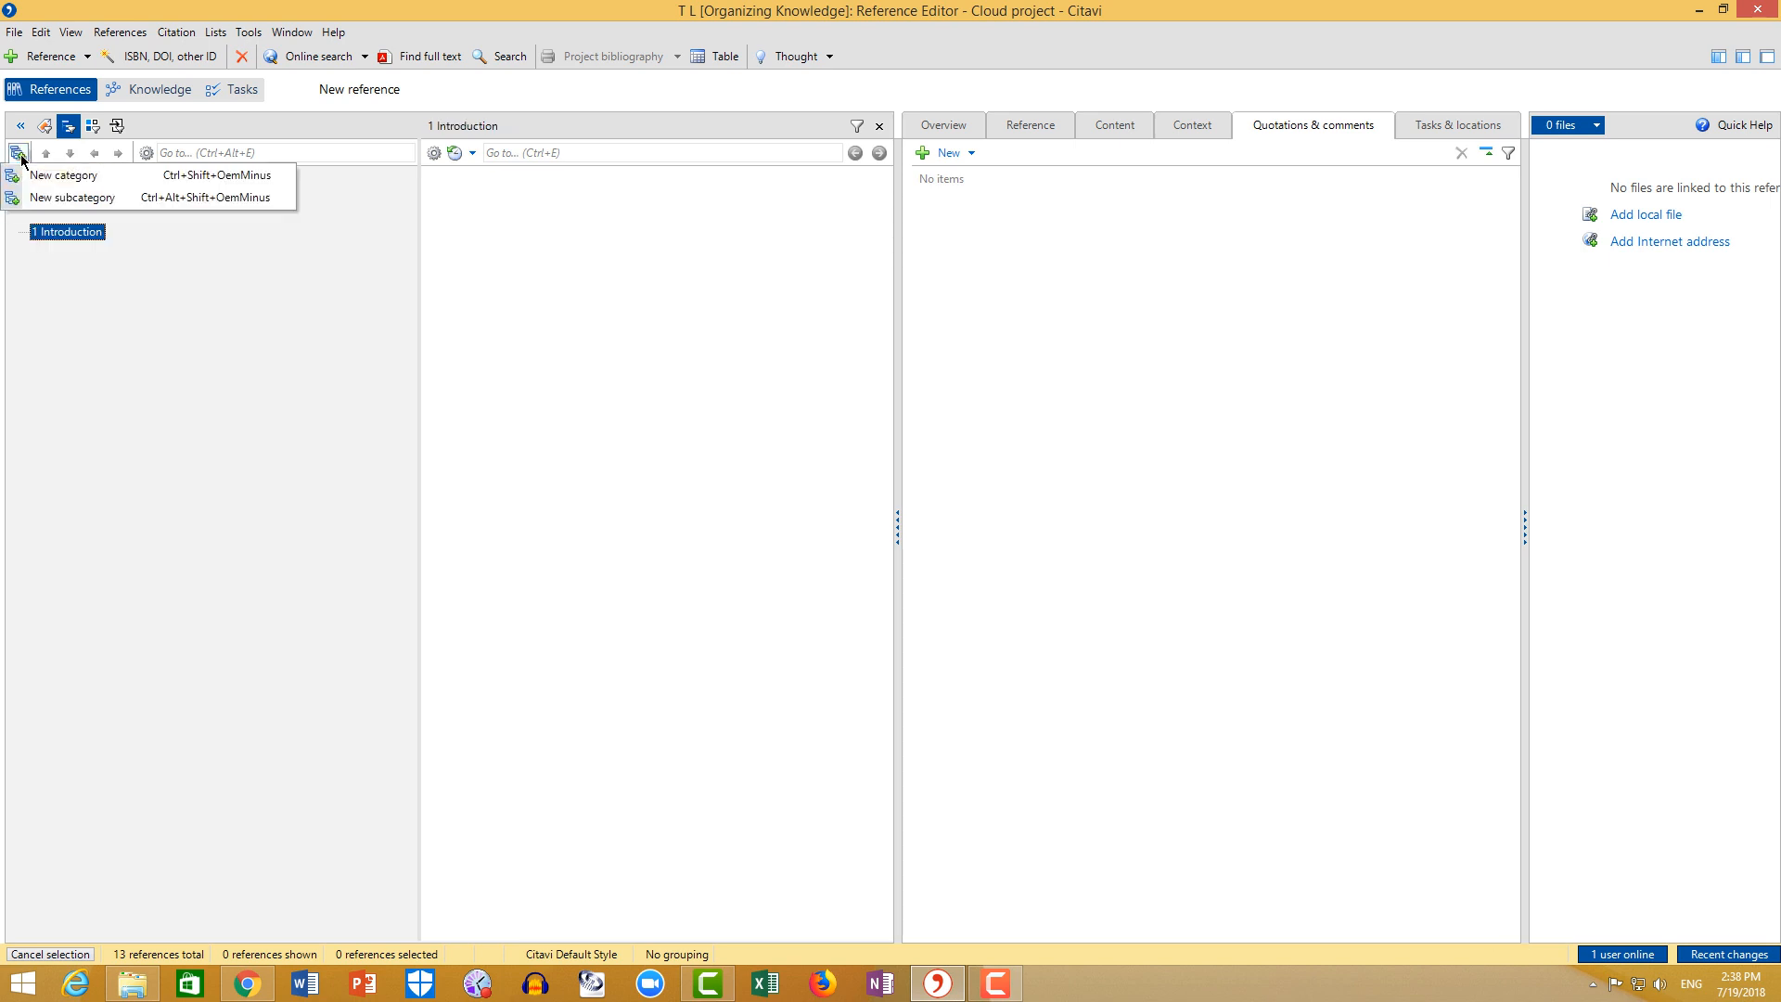
left_click(53, 179)
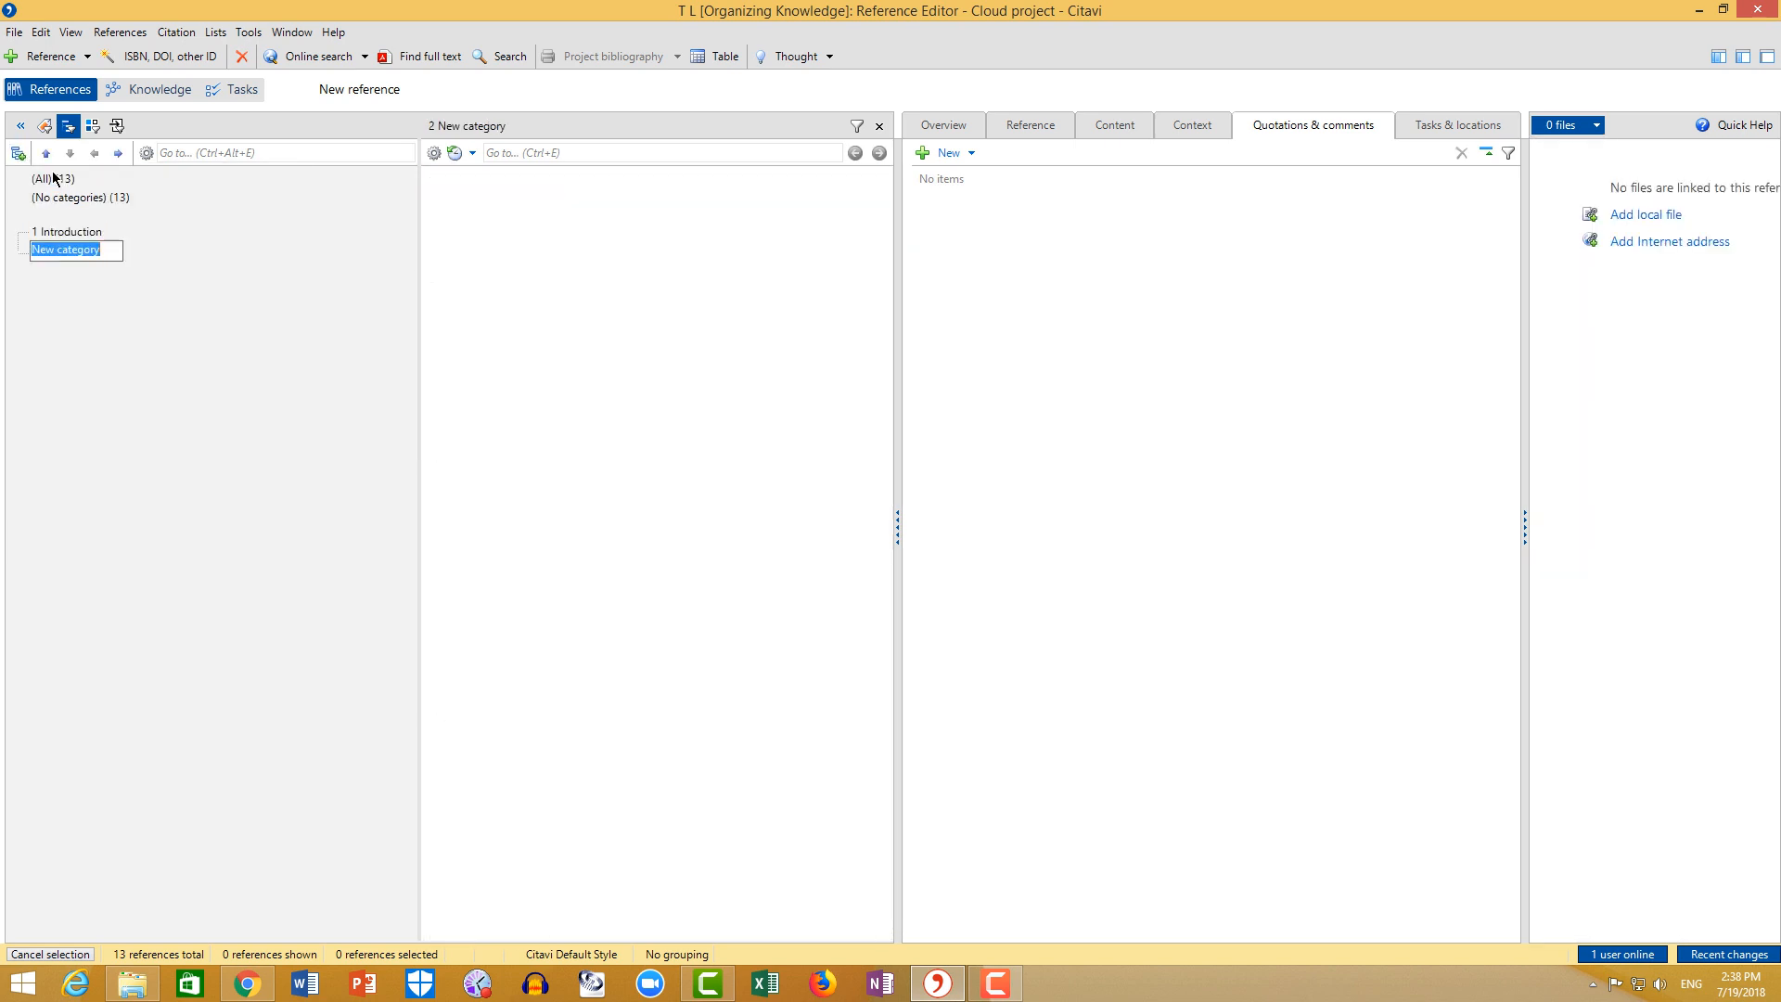
type("Transfroma")
key("BackSpace")
key("BackSpace")
key("BackSpace")
key("BackSpace")
type("ormational Lead")
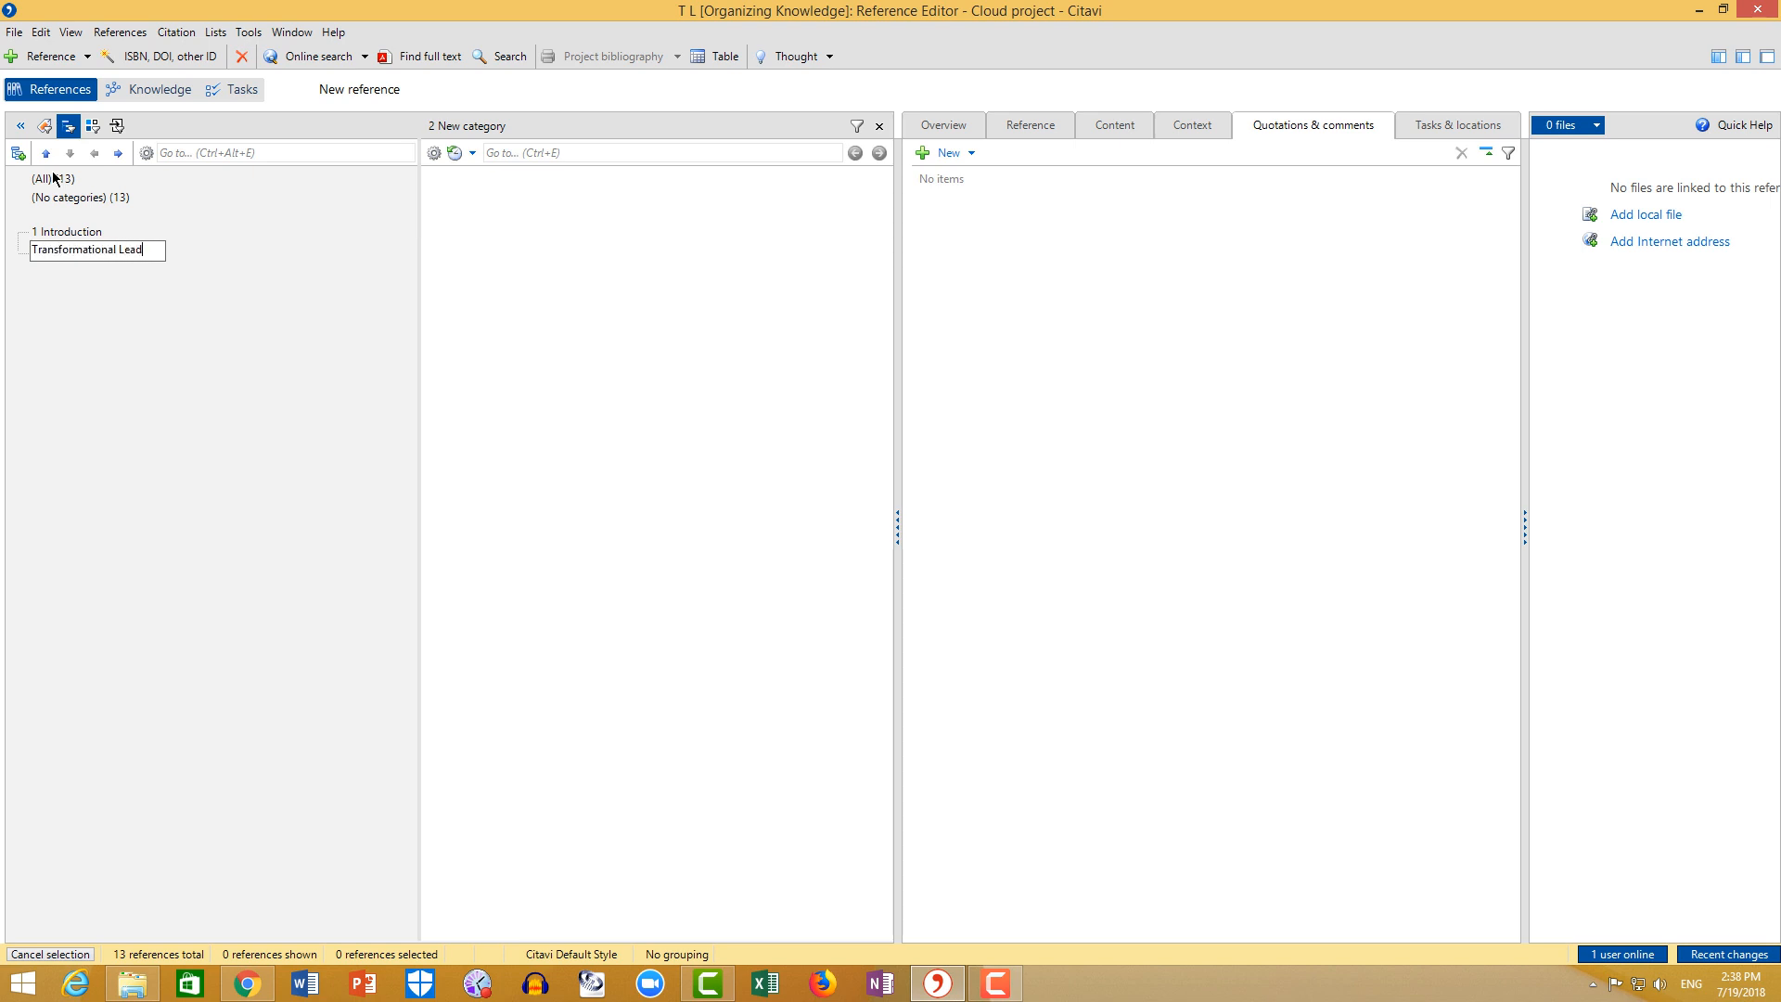
type("ership Theory")
key("Return")
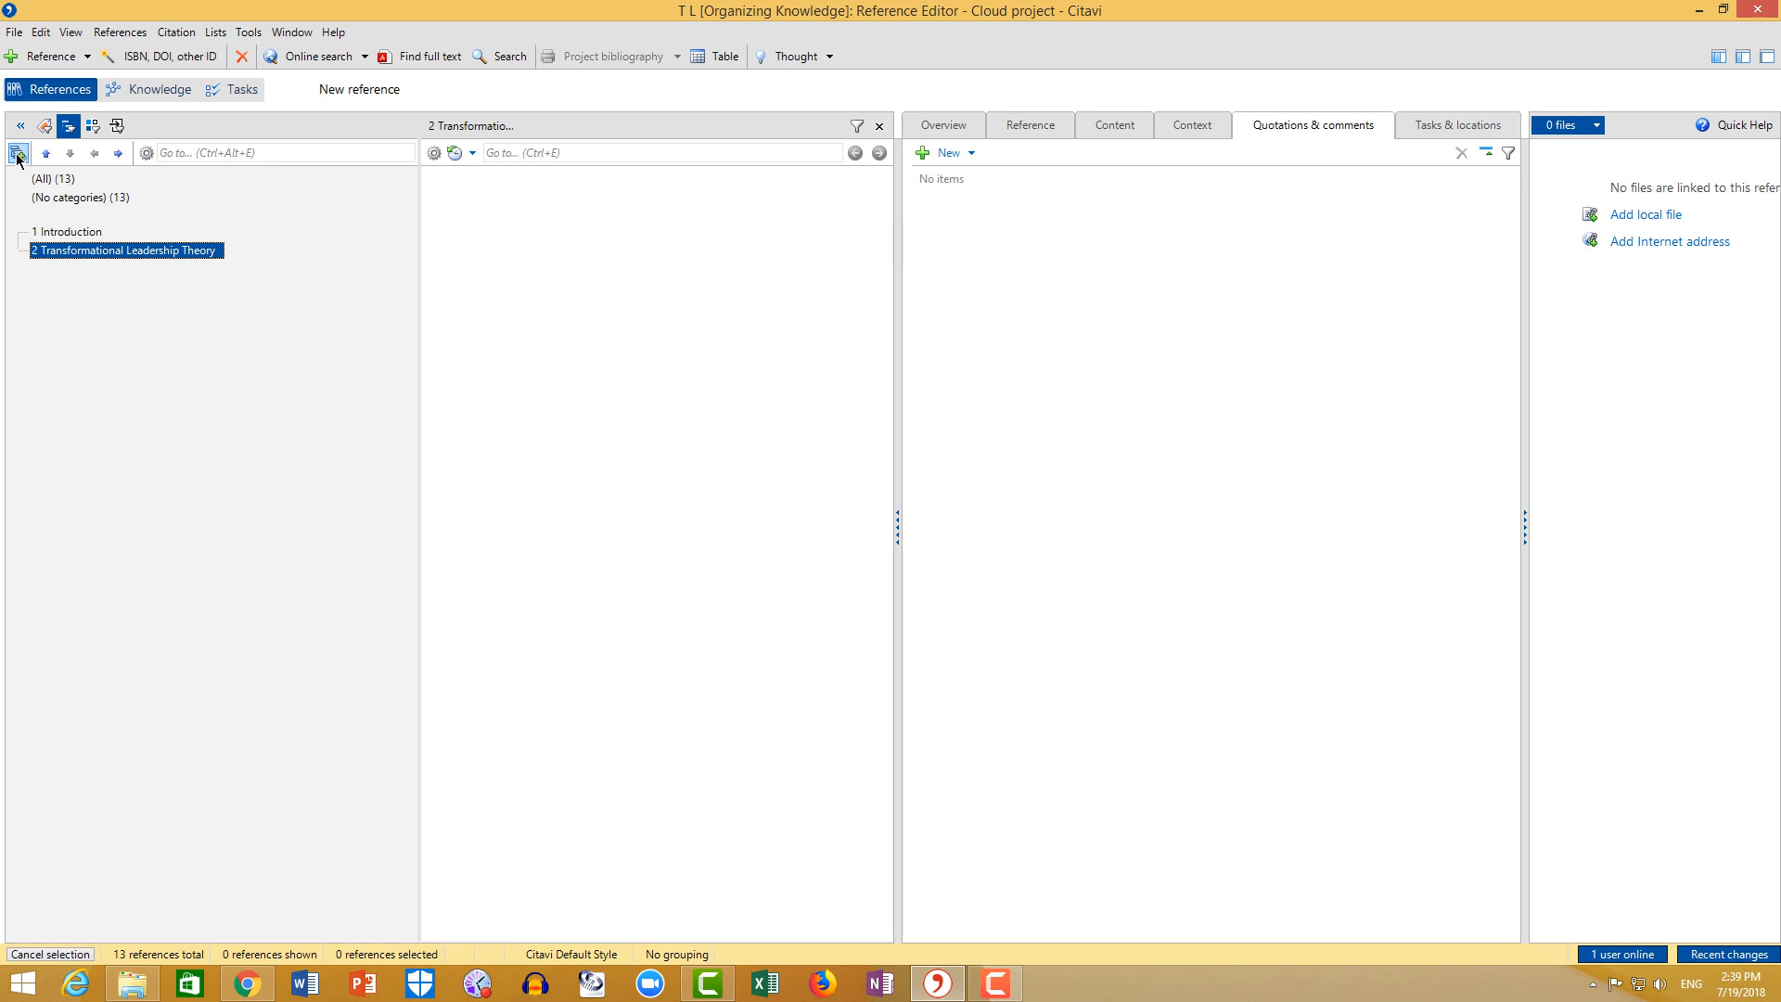
Add the main categories "Performance Beyond Expectation" and "Transformational Leaders Development" at the end of the category list
left_click(18, 153)
left_click(61, 174)
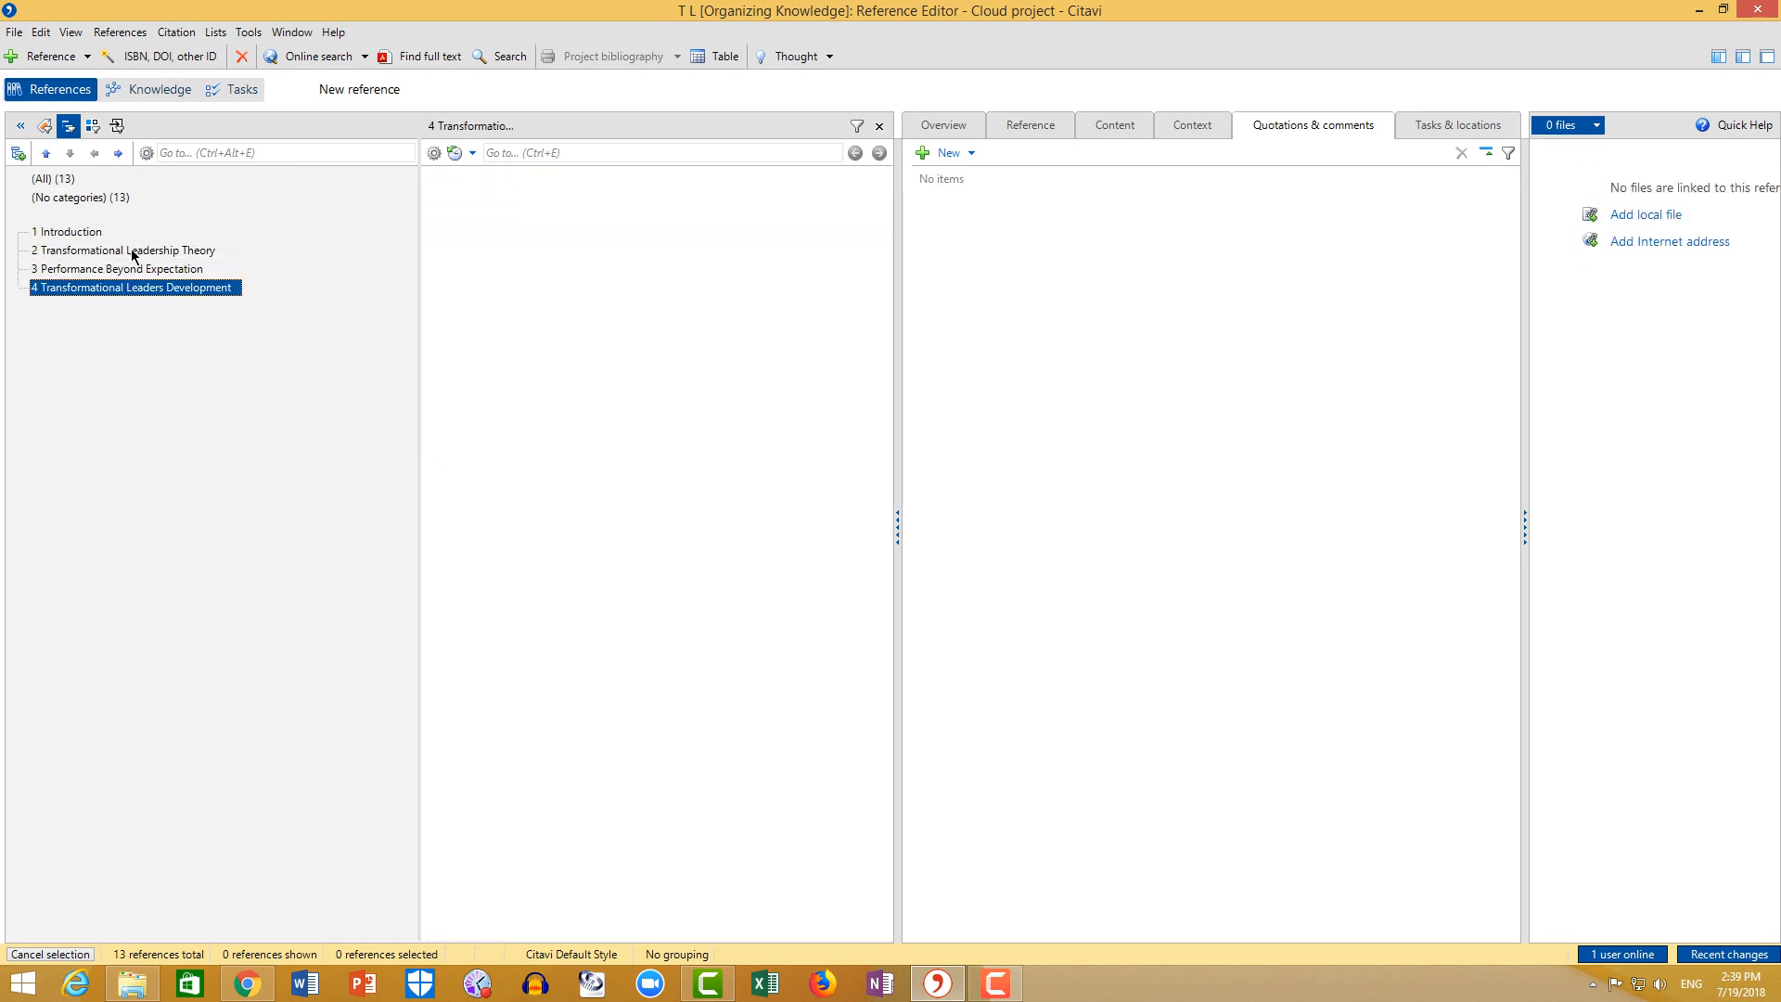
Create a subcategory named "Idealized Influence" under Transformational Leadership Theory
left_click(133, 256)
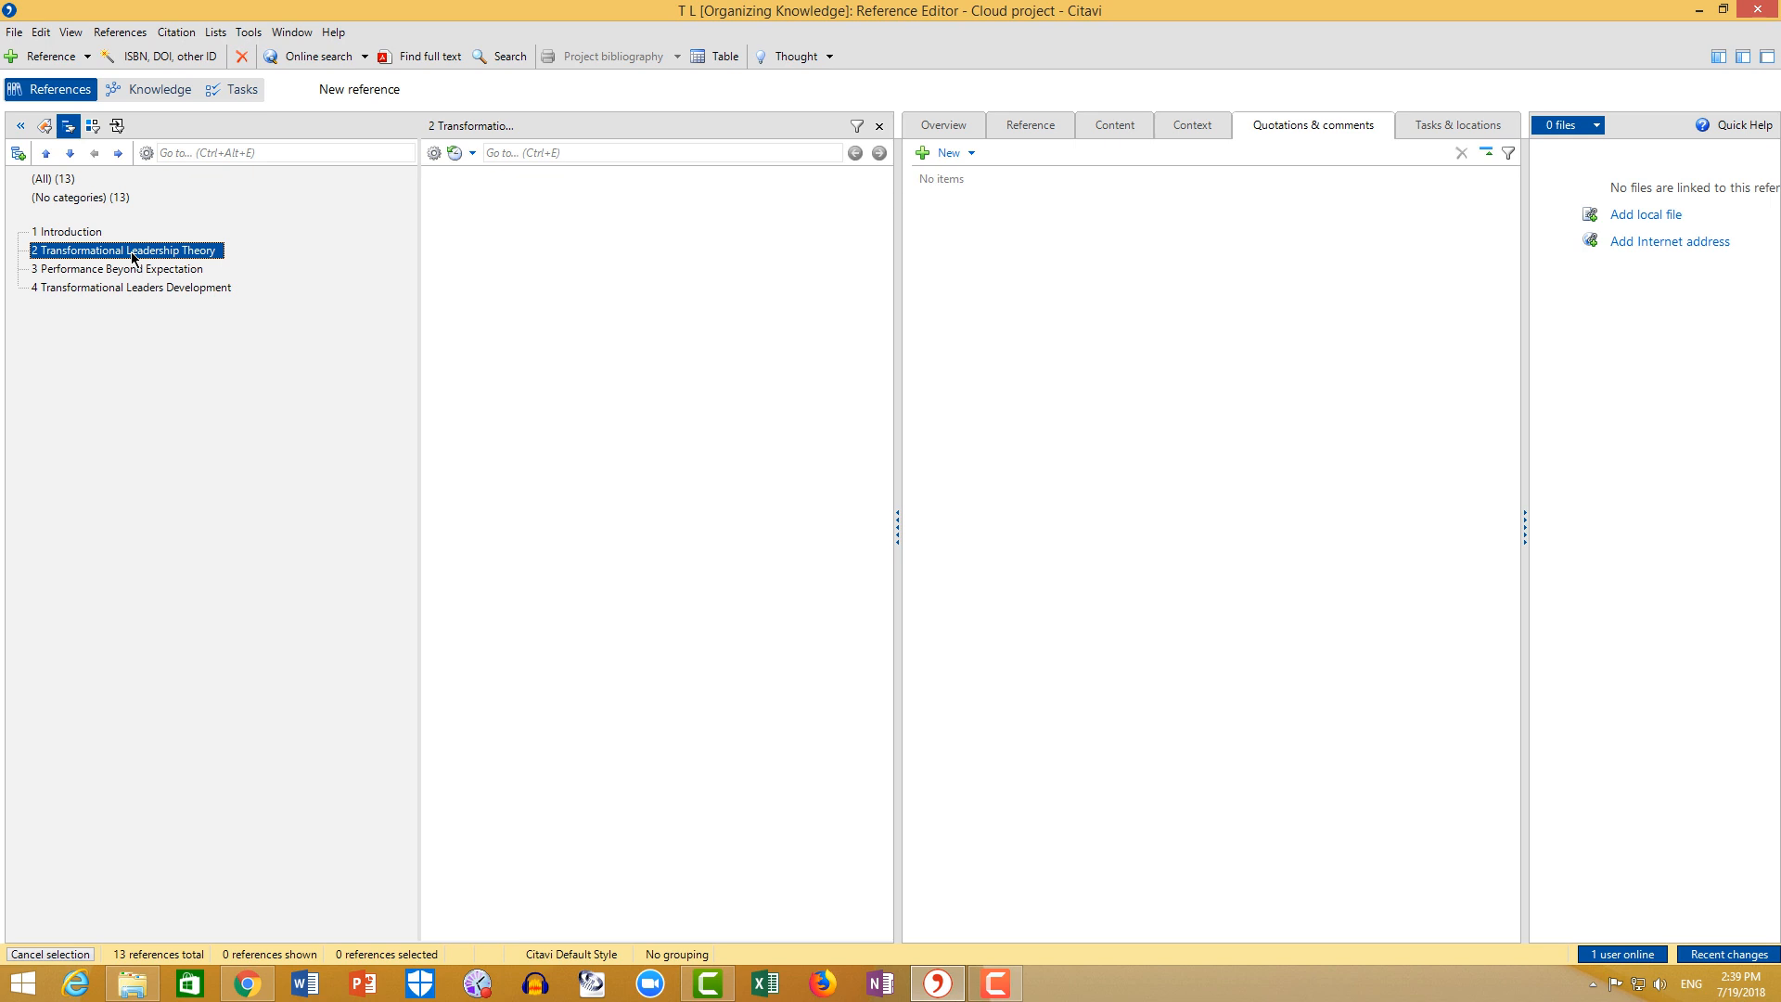
left_click(19, 154)
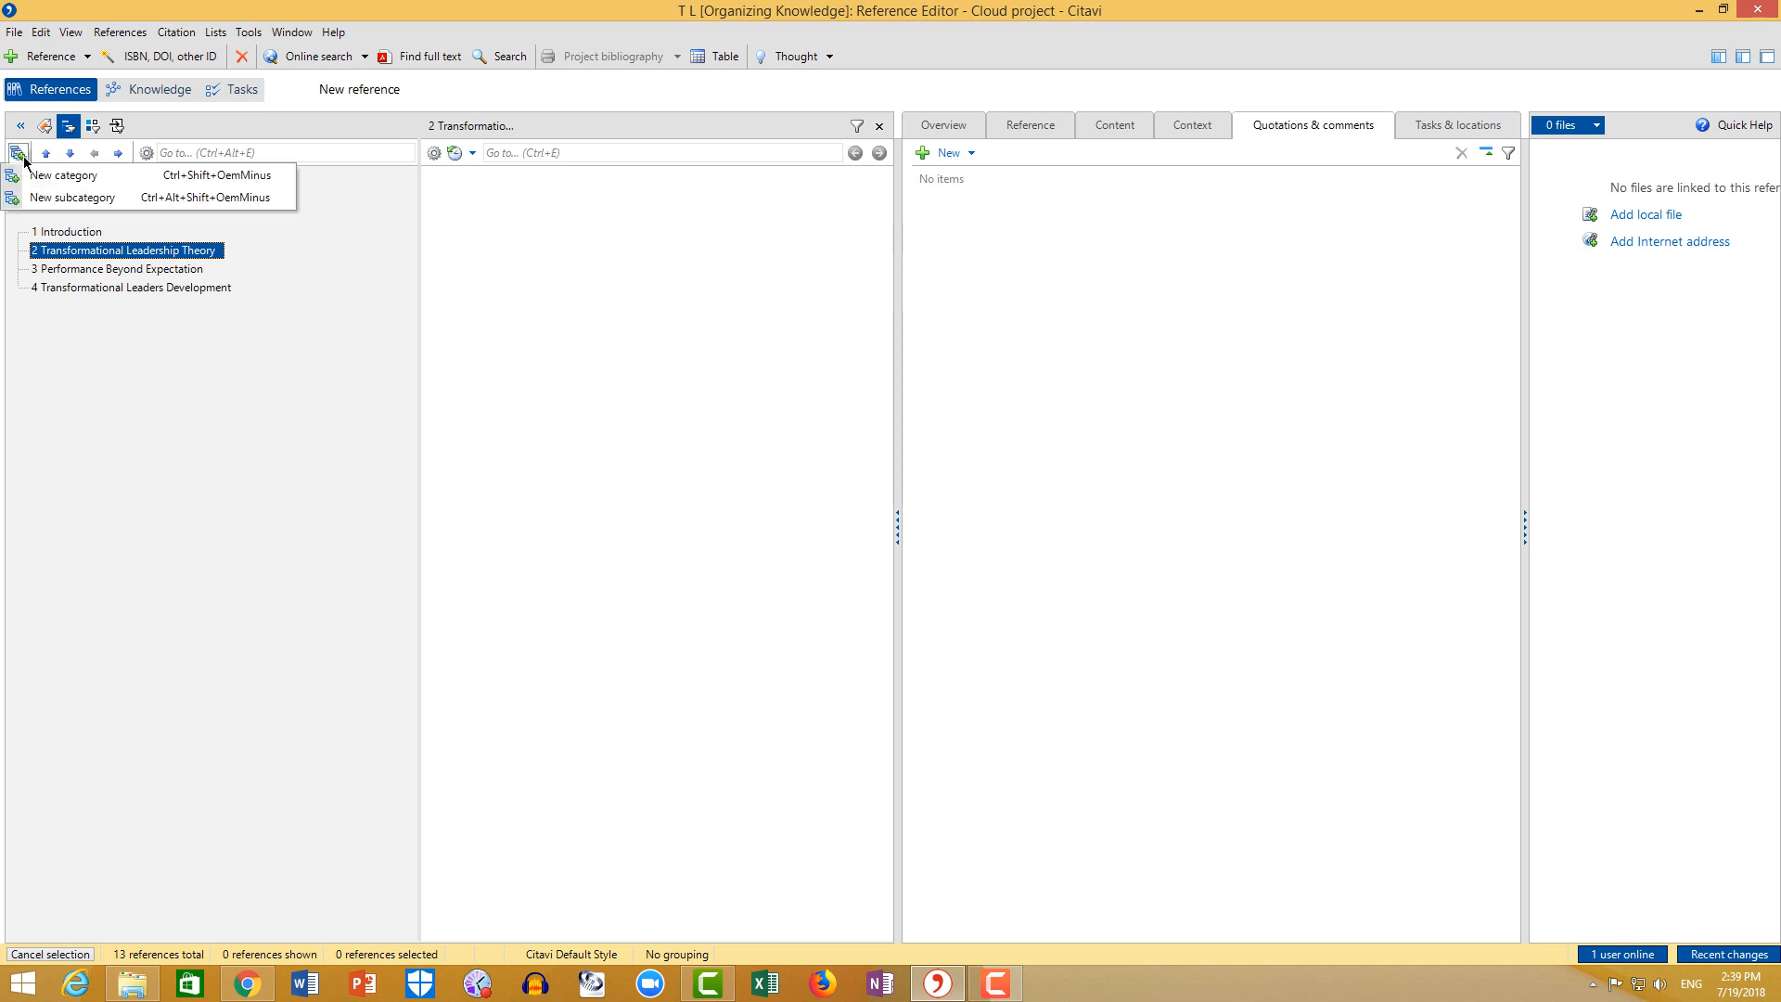
left_click(56, 196)
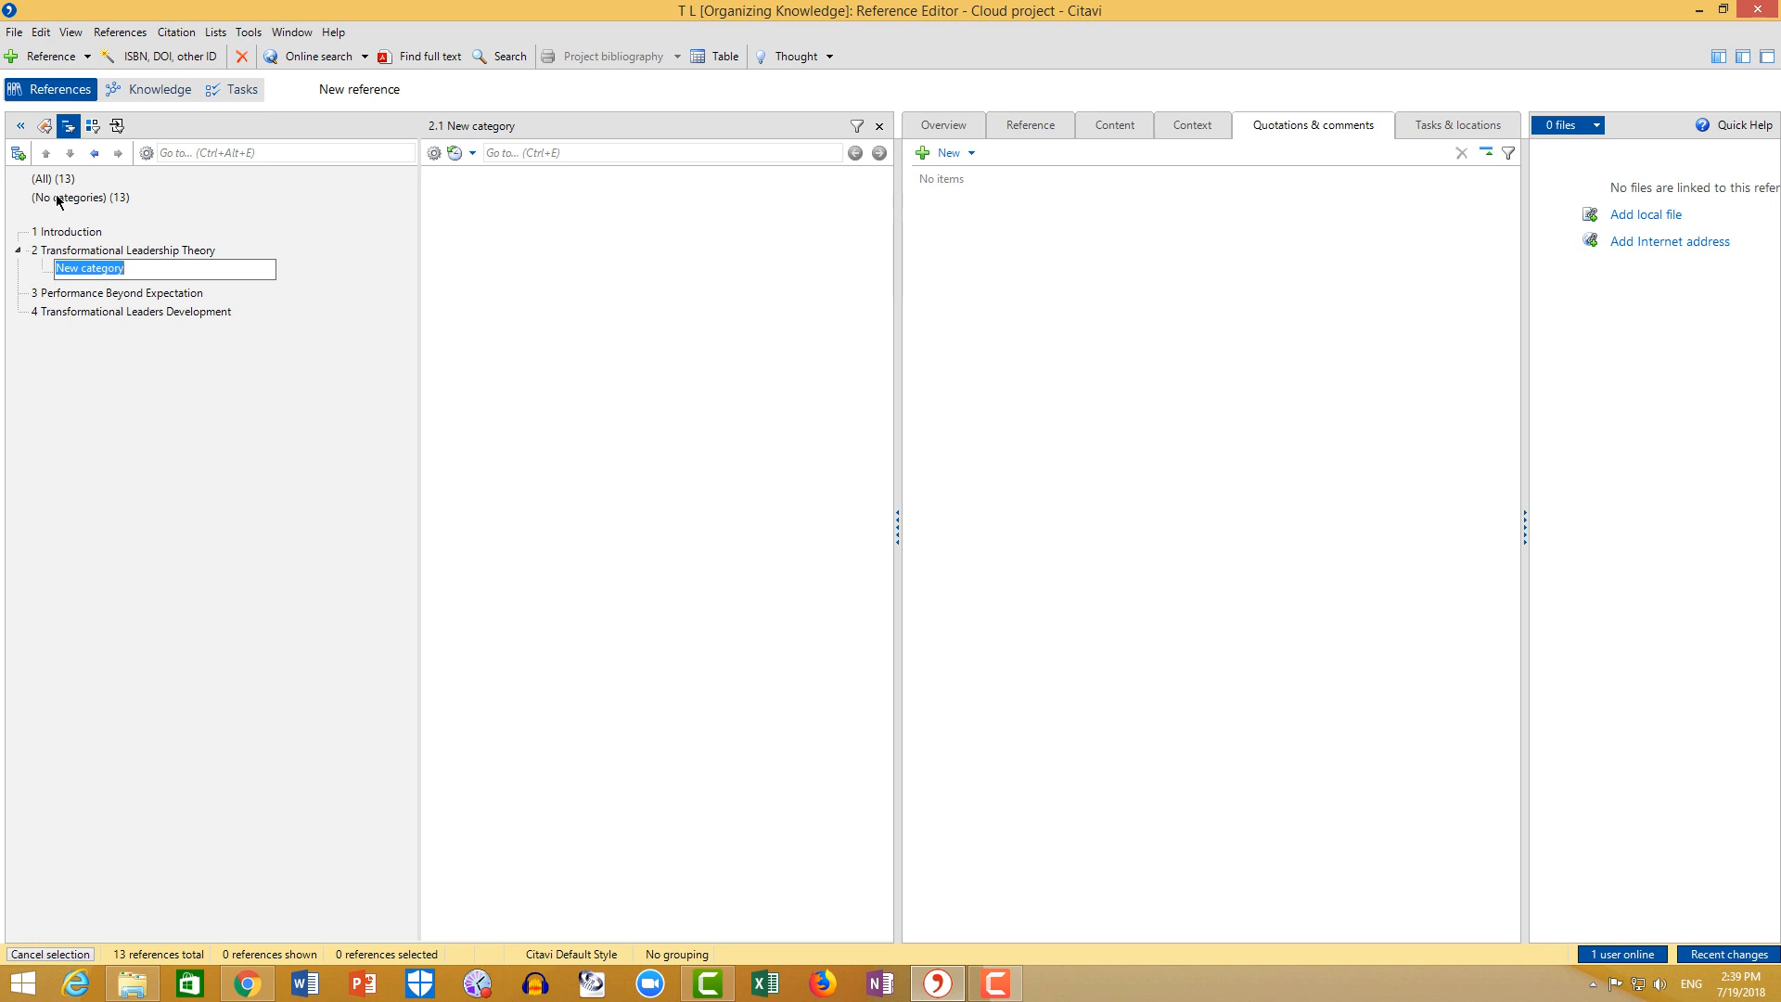
type("Idealized Influence")
key("Return")
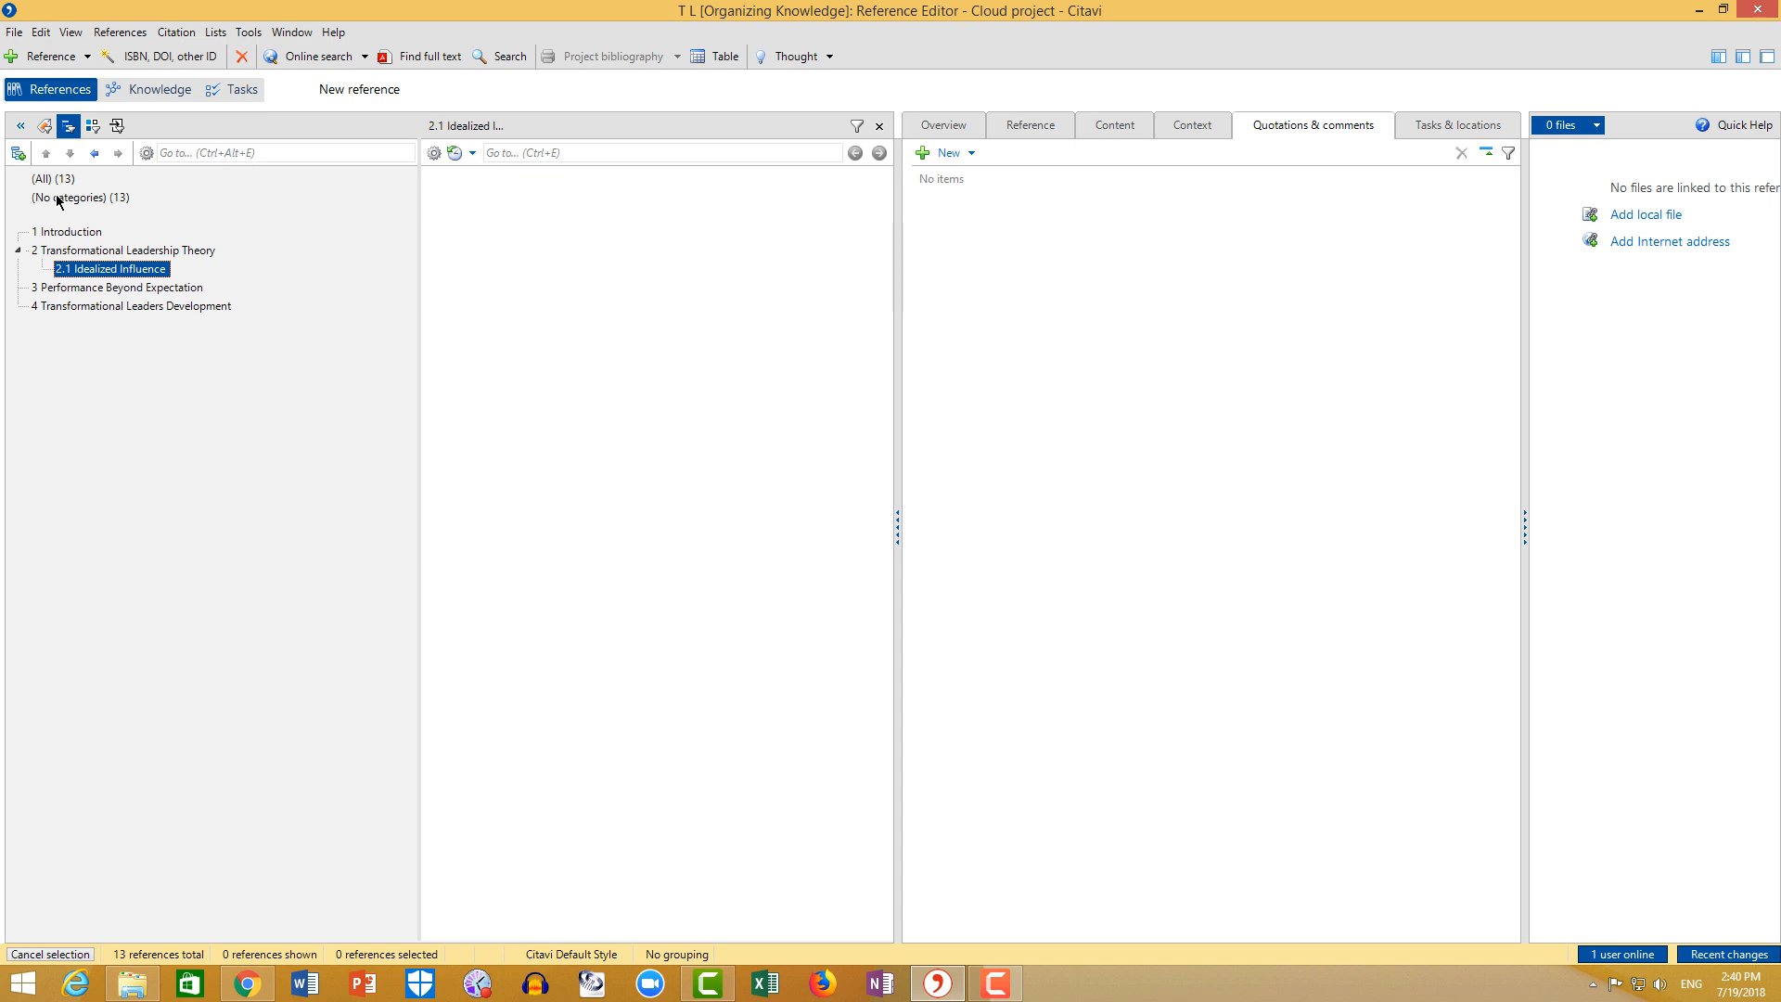
Add a second subcategory named "Inspirational Motivation" under Transformational Leadership Theory
left_click(90, 253)
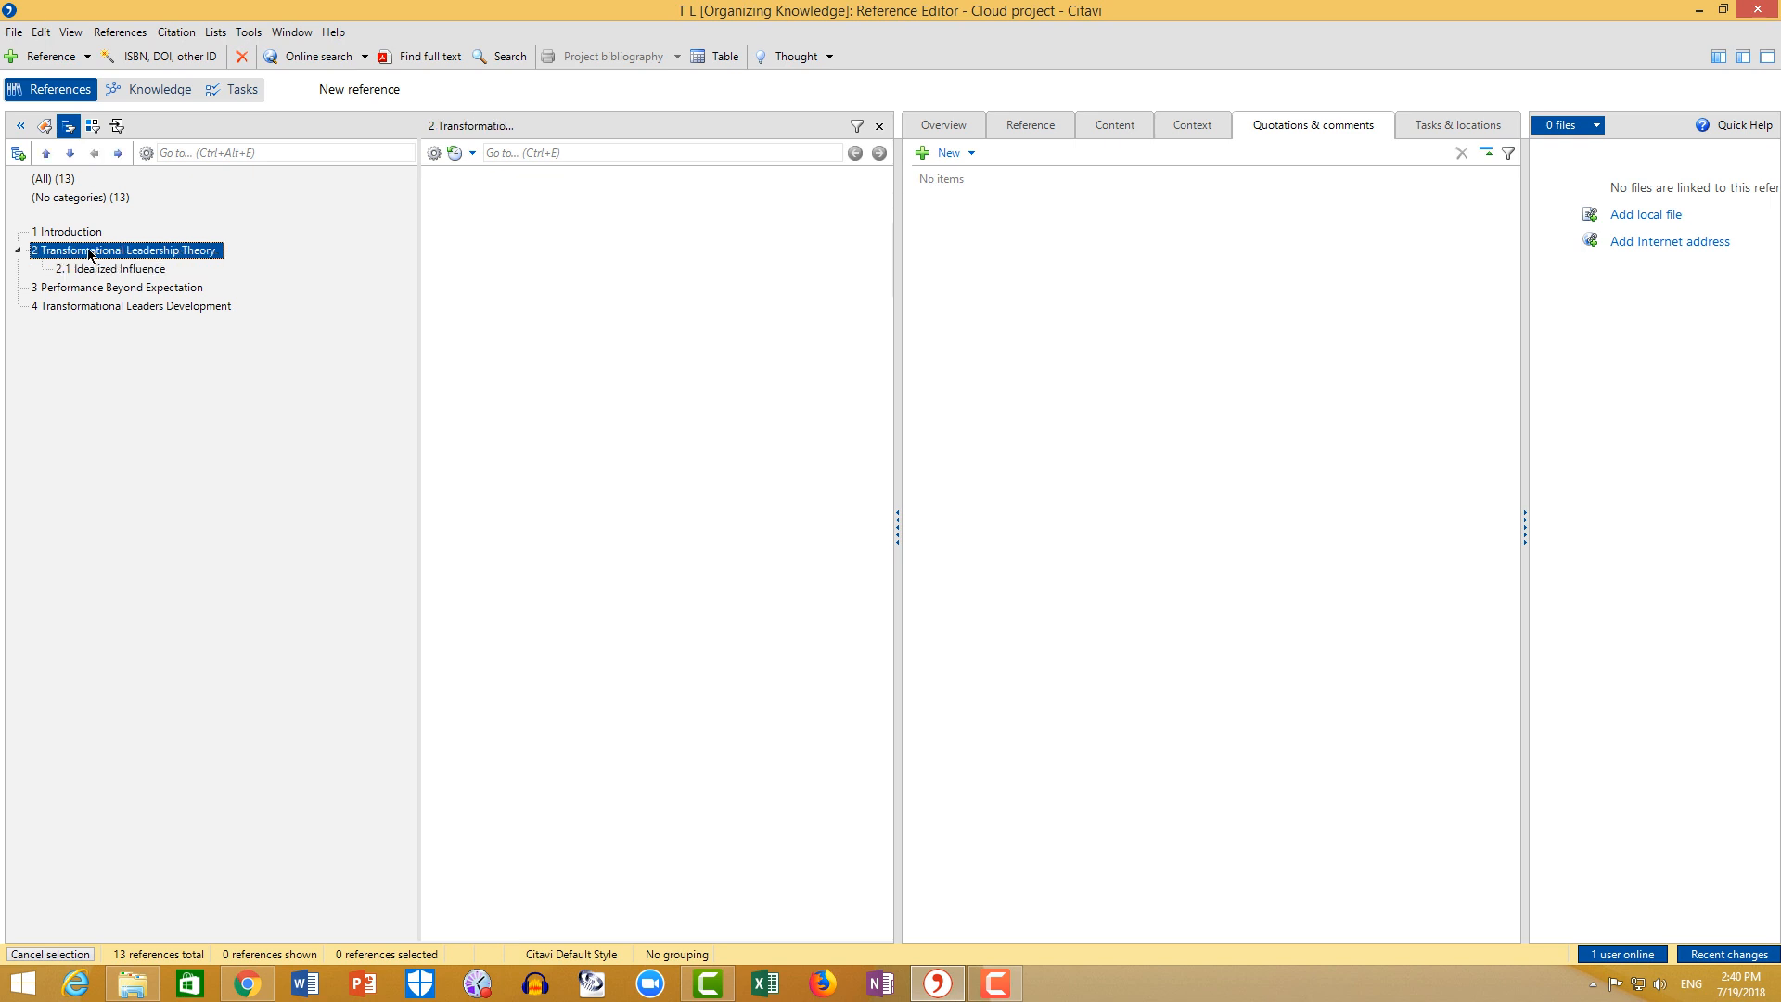
left_click(18, 153)
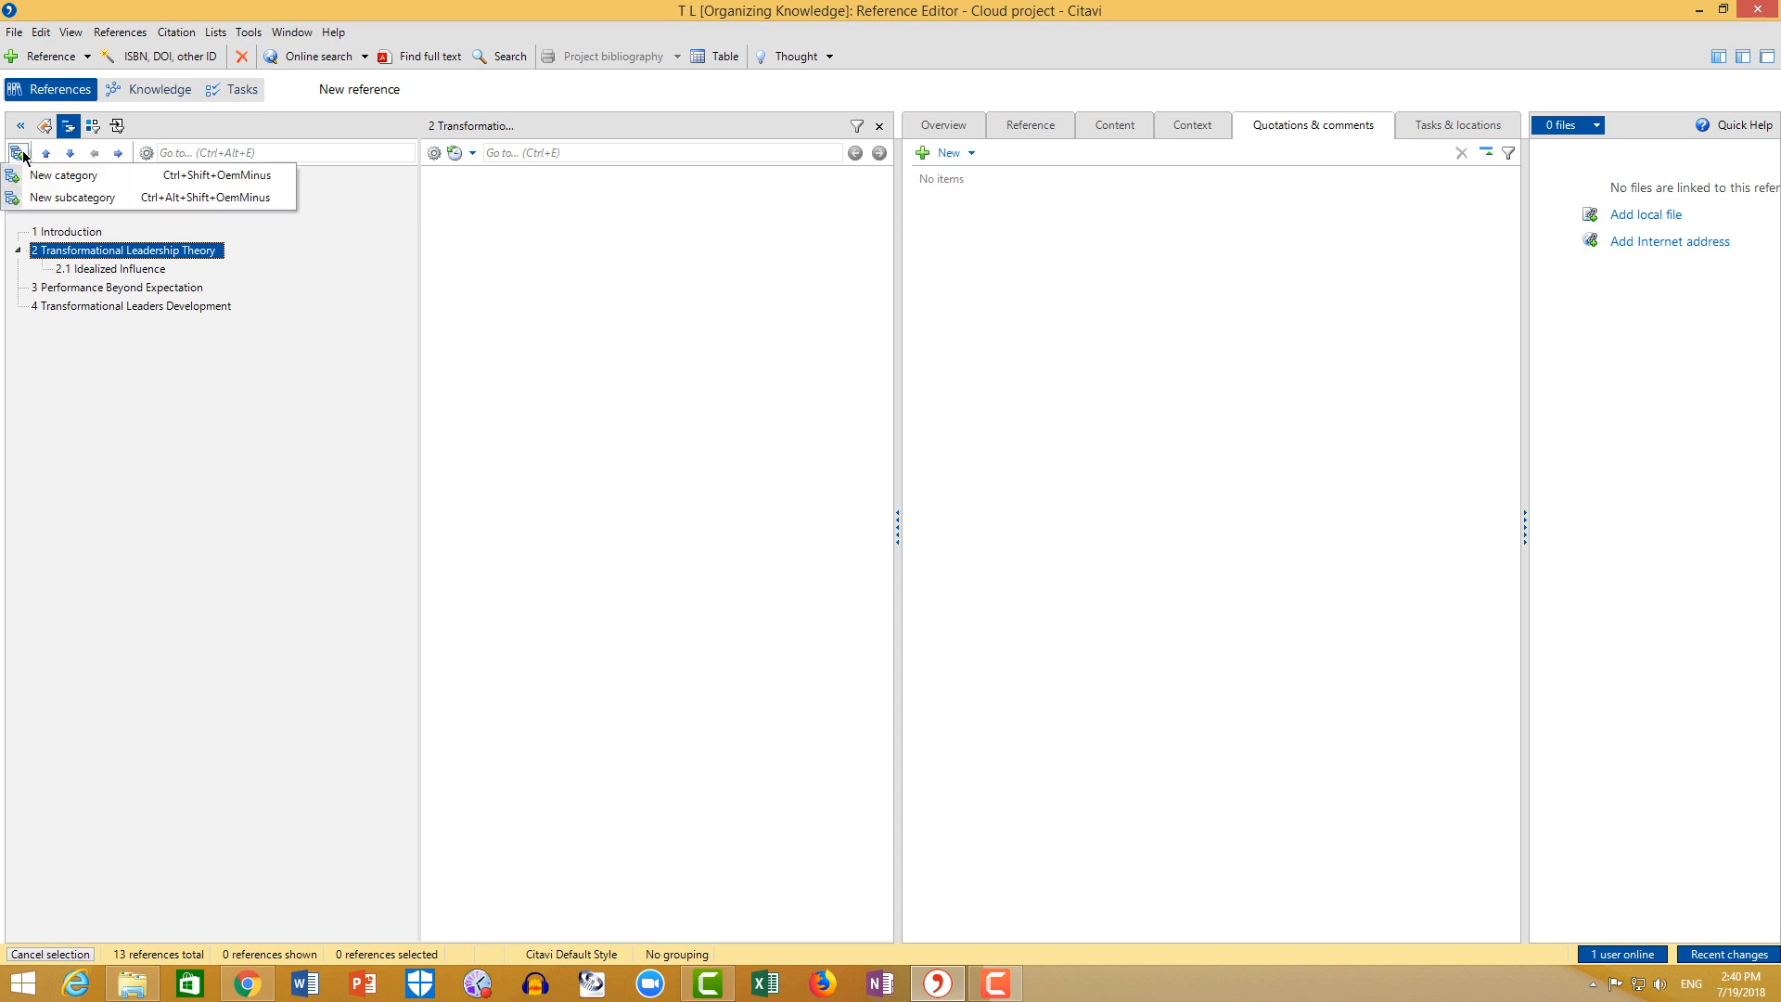
left_click(64, 198)
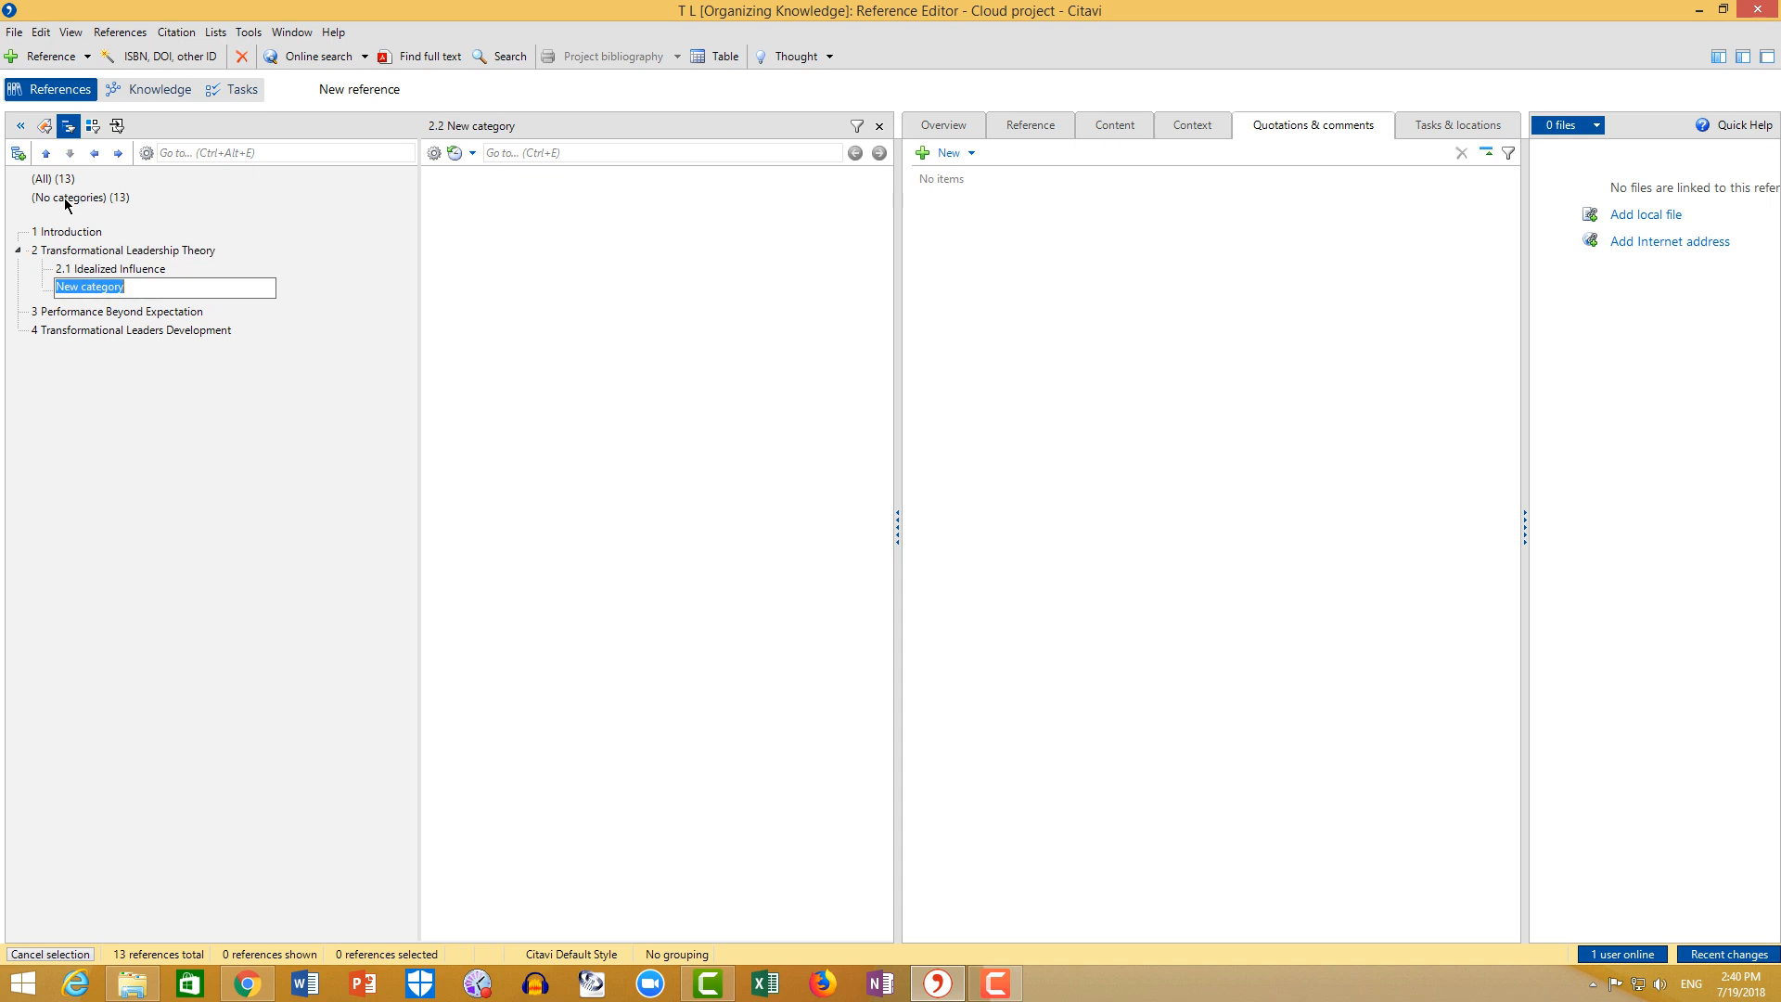
type("Inspirational Motivation")
key("Return")
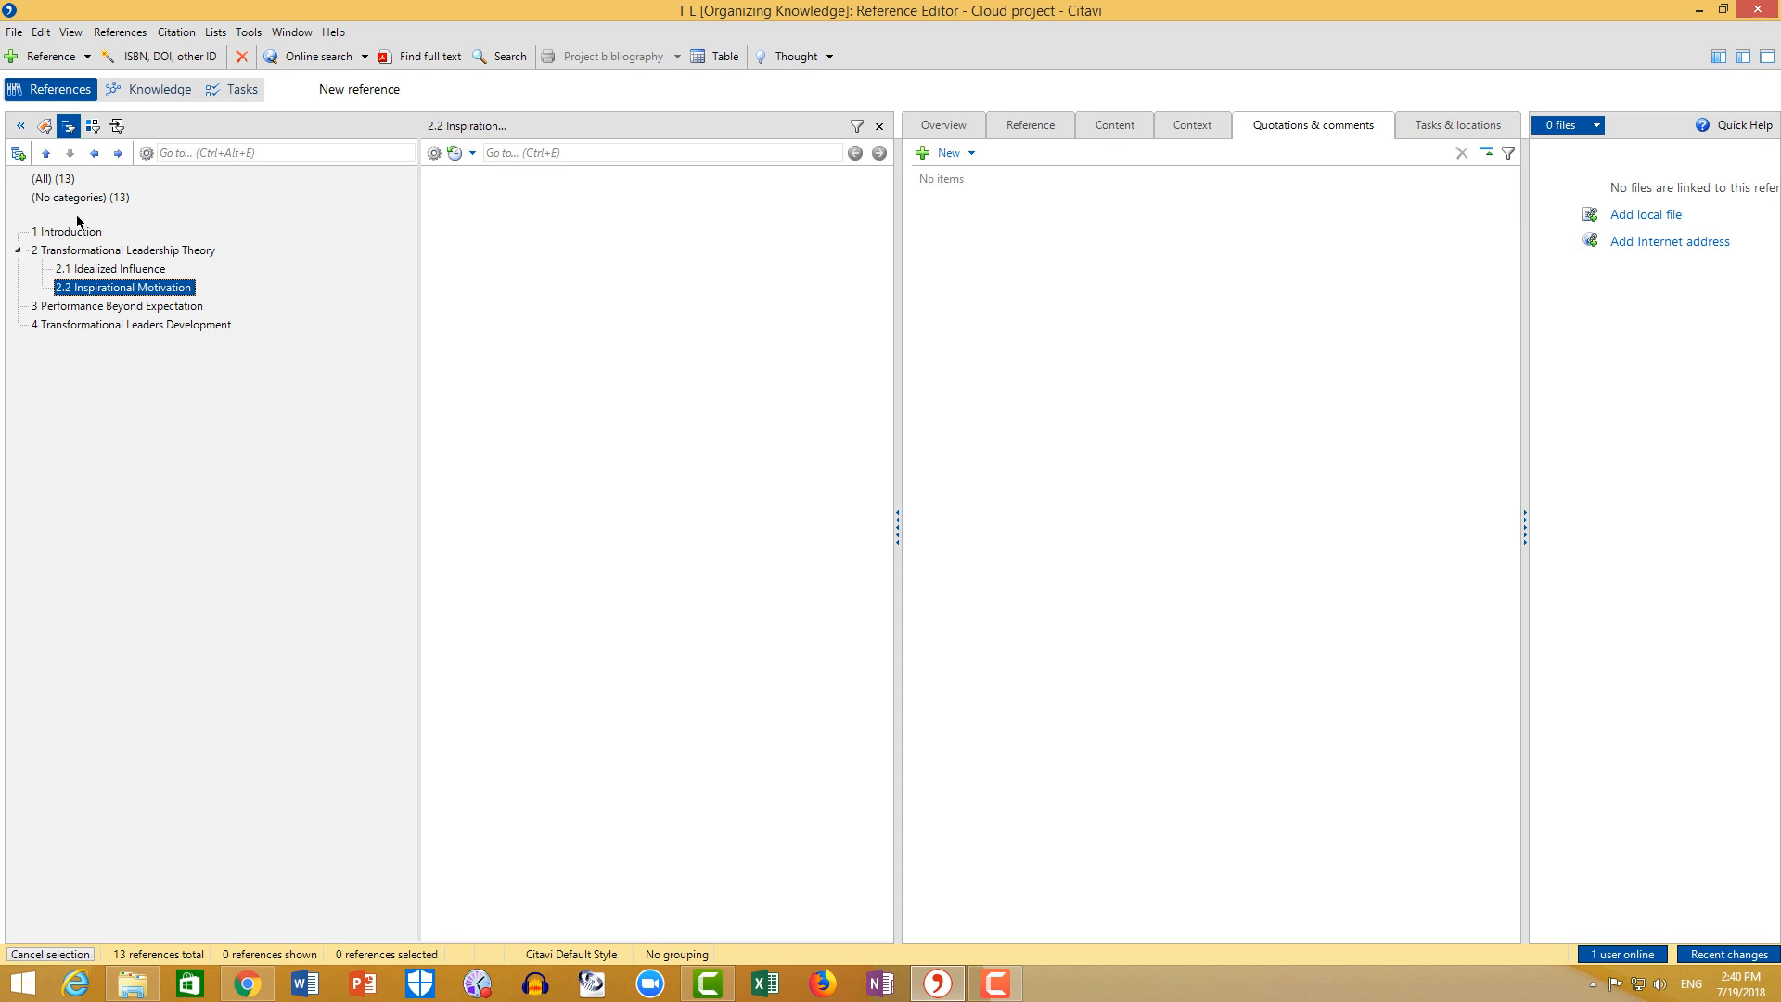
Add the subcategories "Intellectual Stimulation" and "Individualized Consideration" under Transformational Leadership Theory
left_click(97, 253)
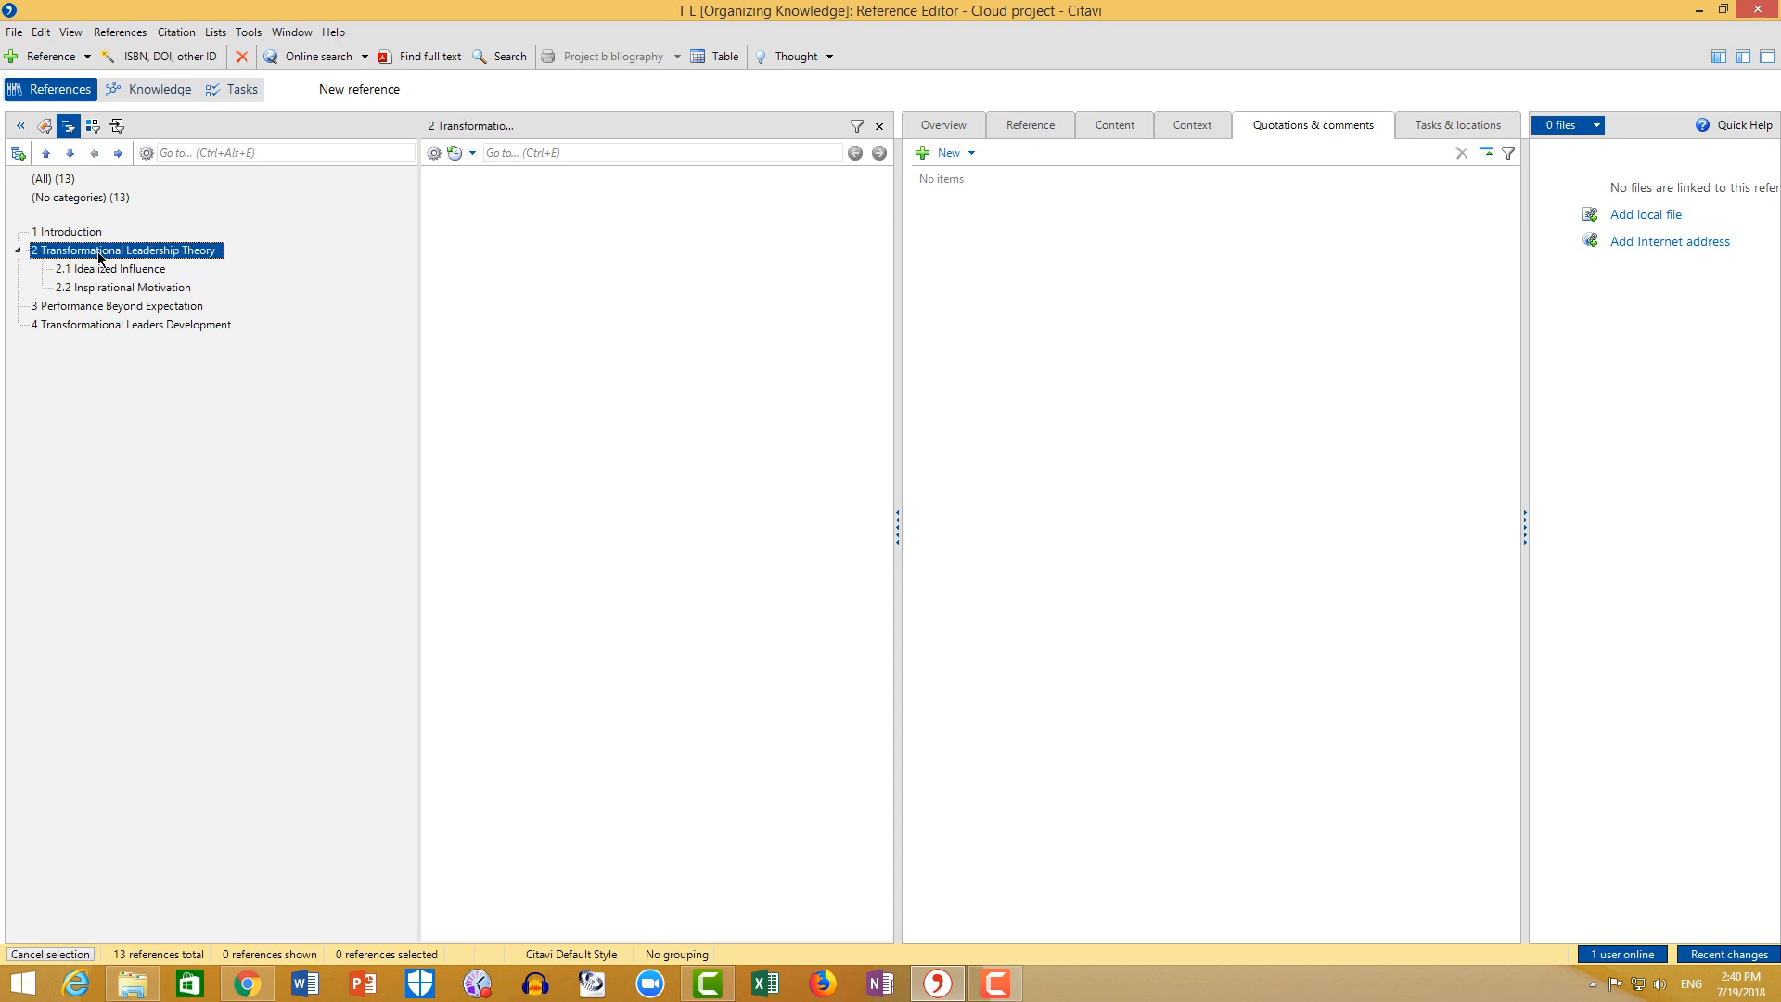
left_click(18, 153)
left_click(43, 197)
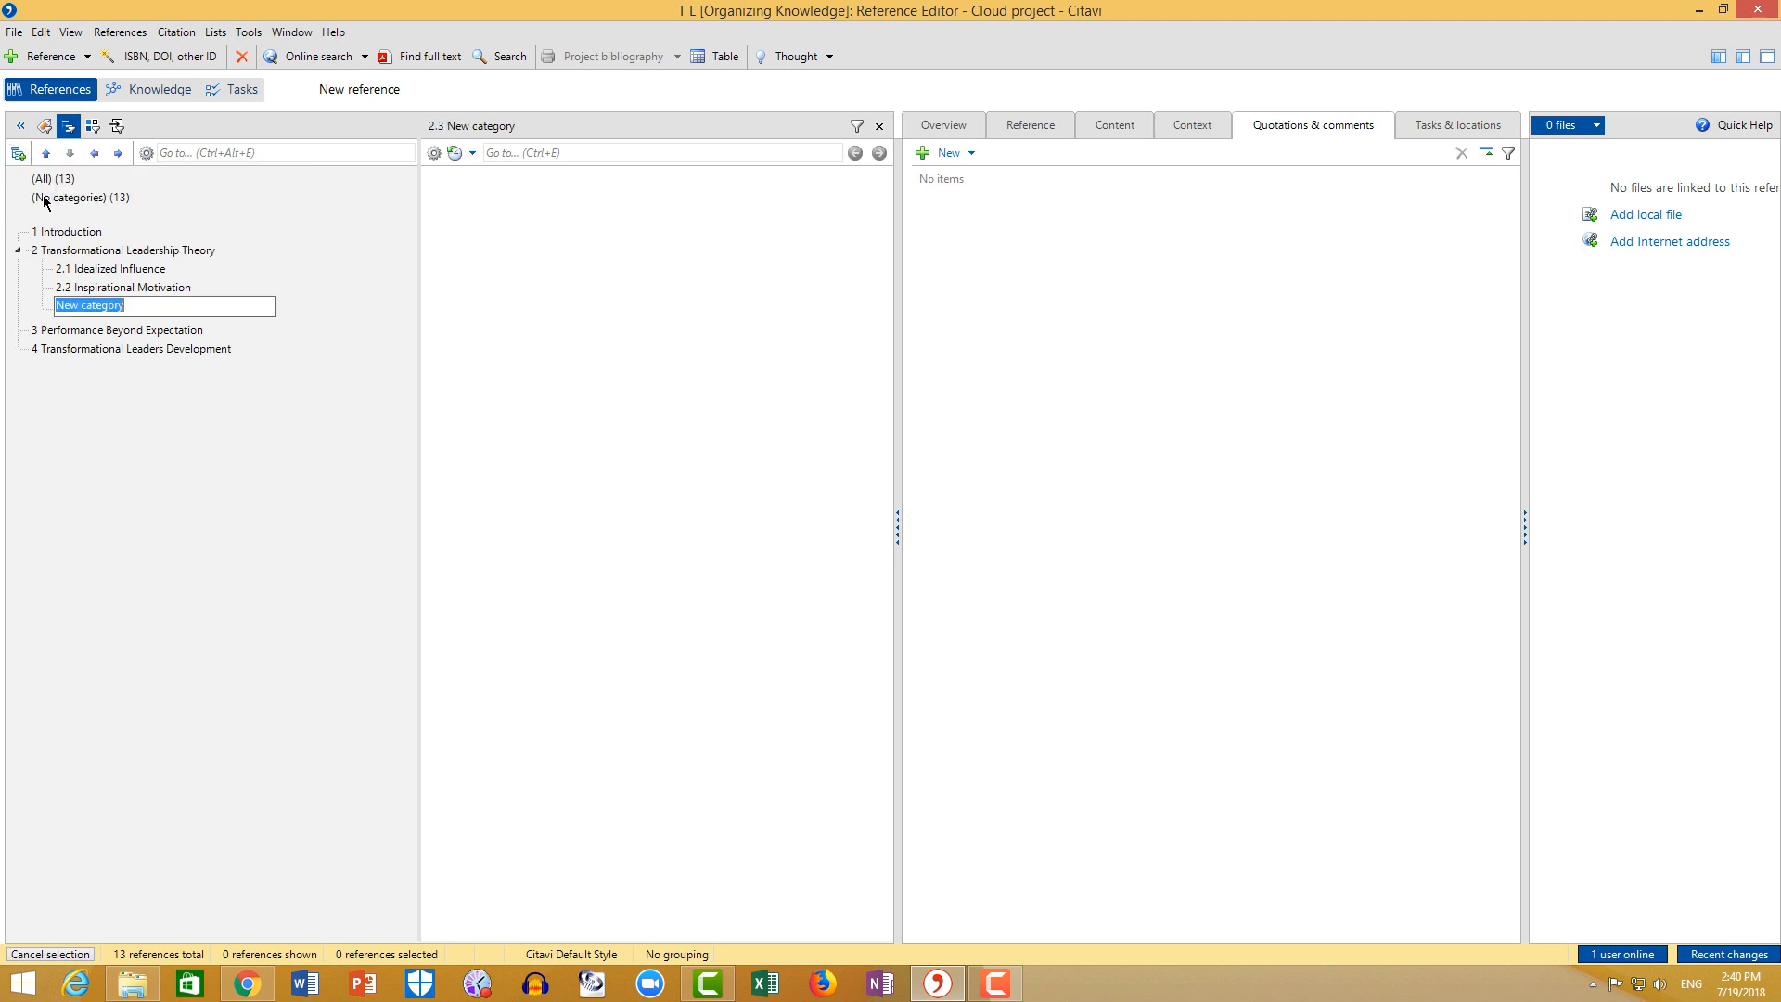
type("Intellectual Stimulati")
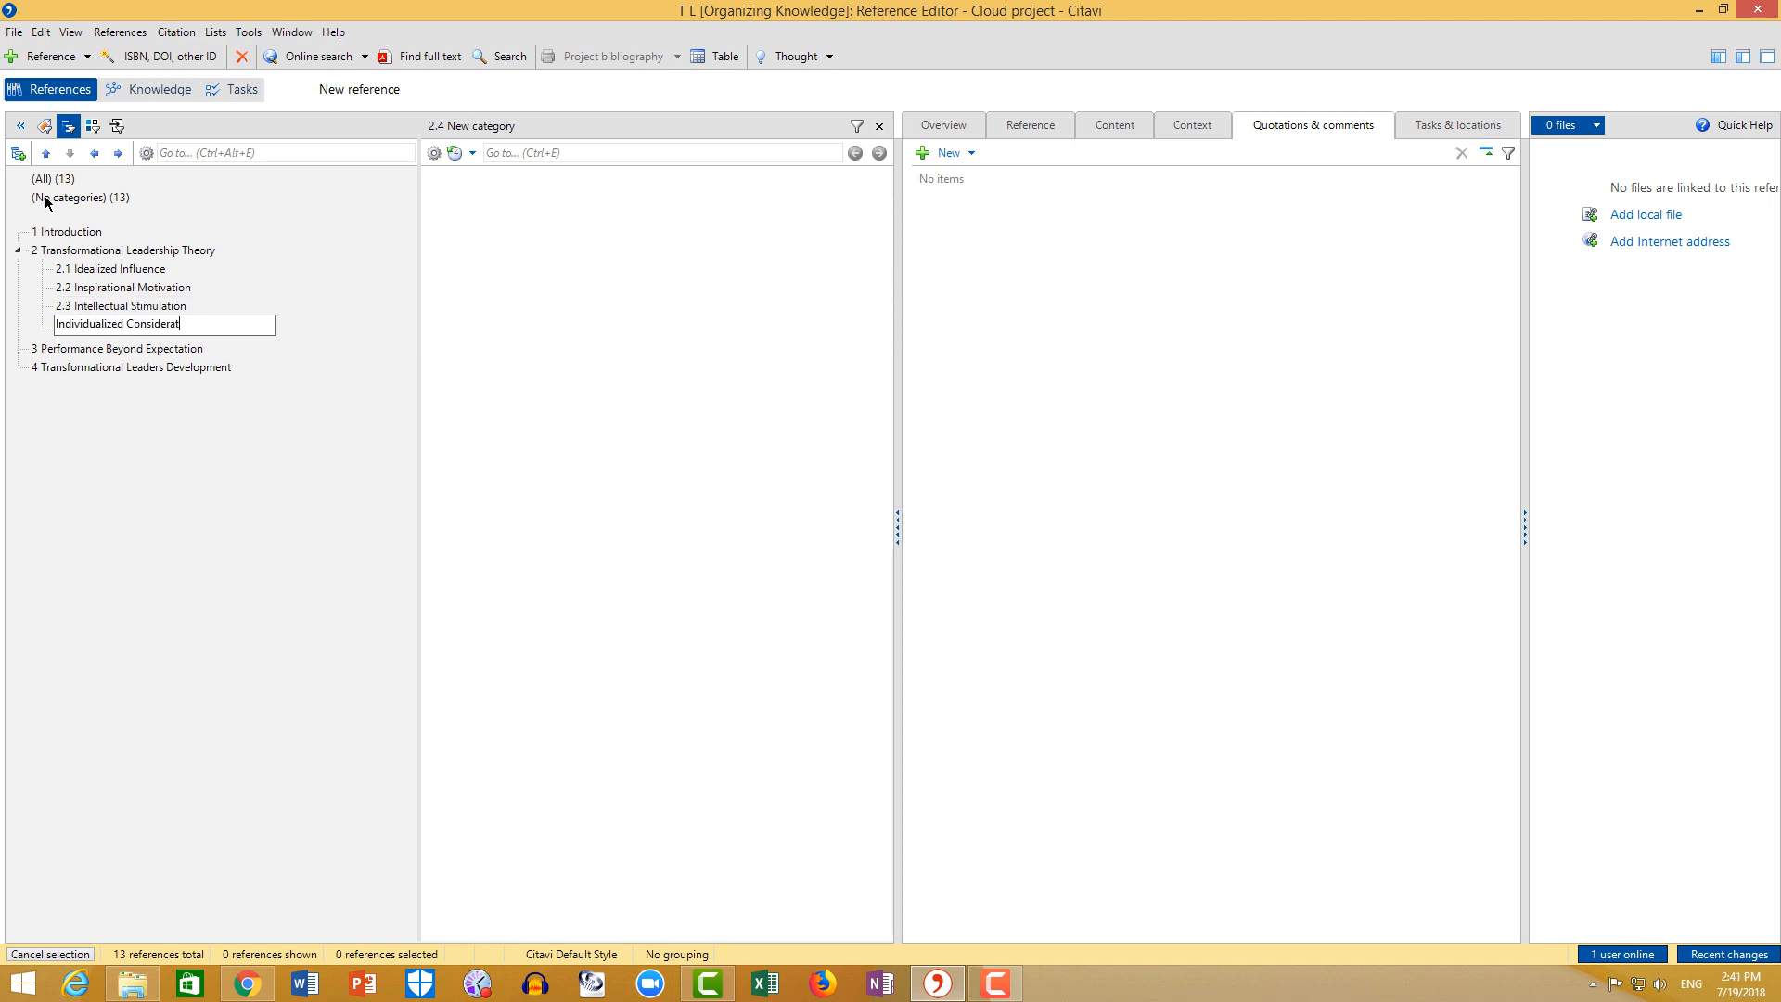
type("on")
key("Return")
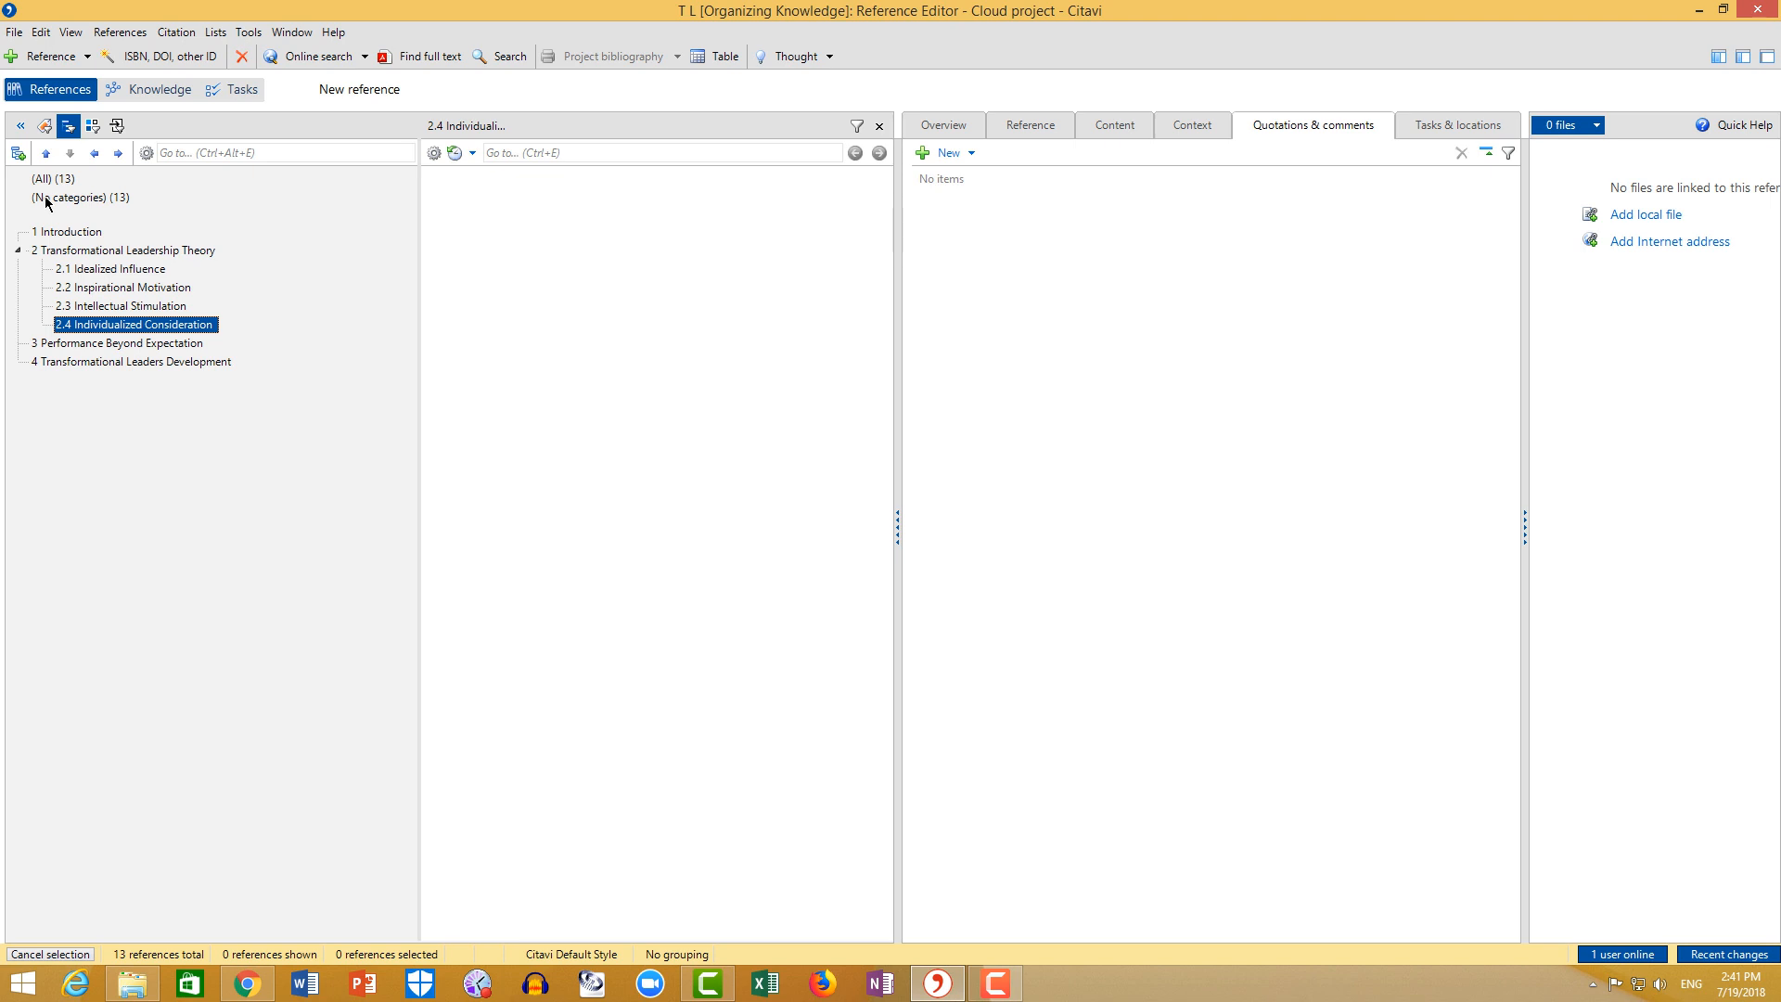
Try moving the Performance Beyond Expectation category up and down the list, and return it to third place
left_click(124, 344)
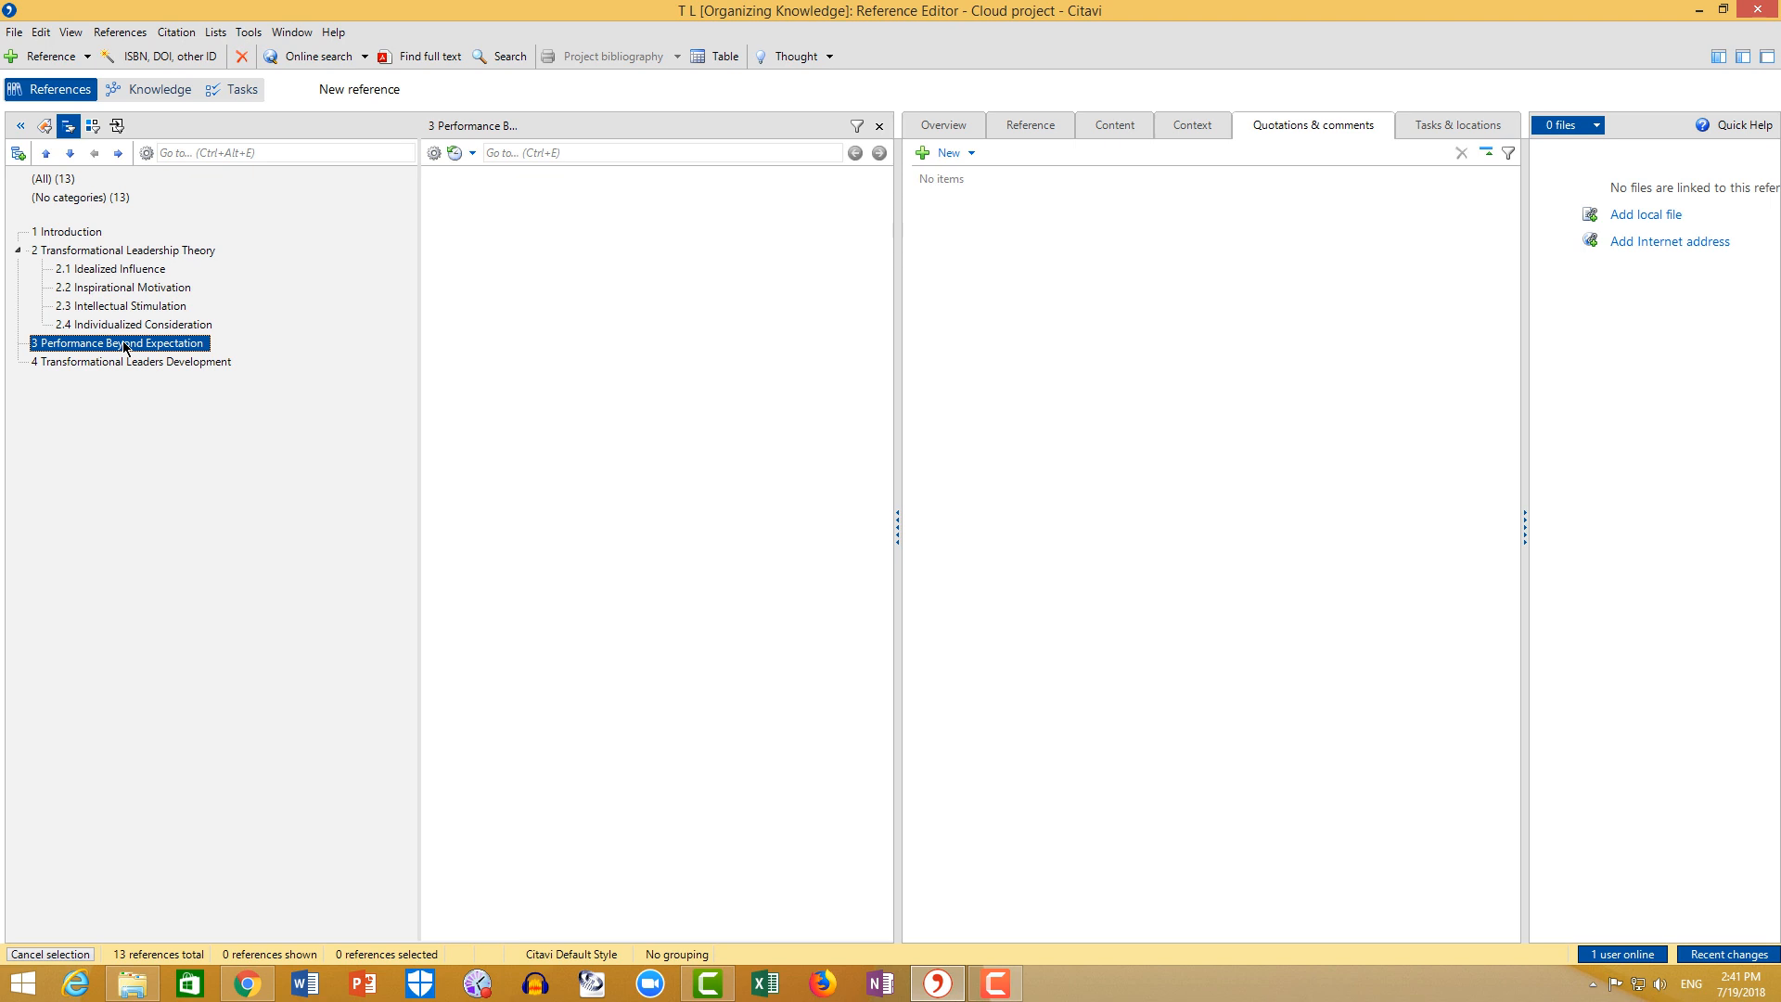
left_click(45, 154)
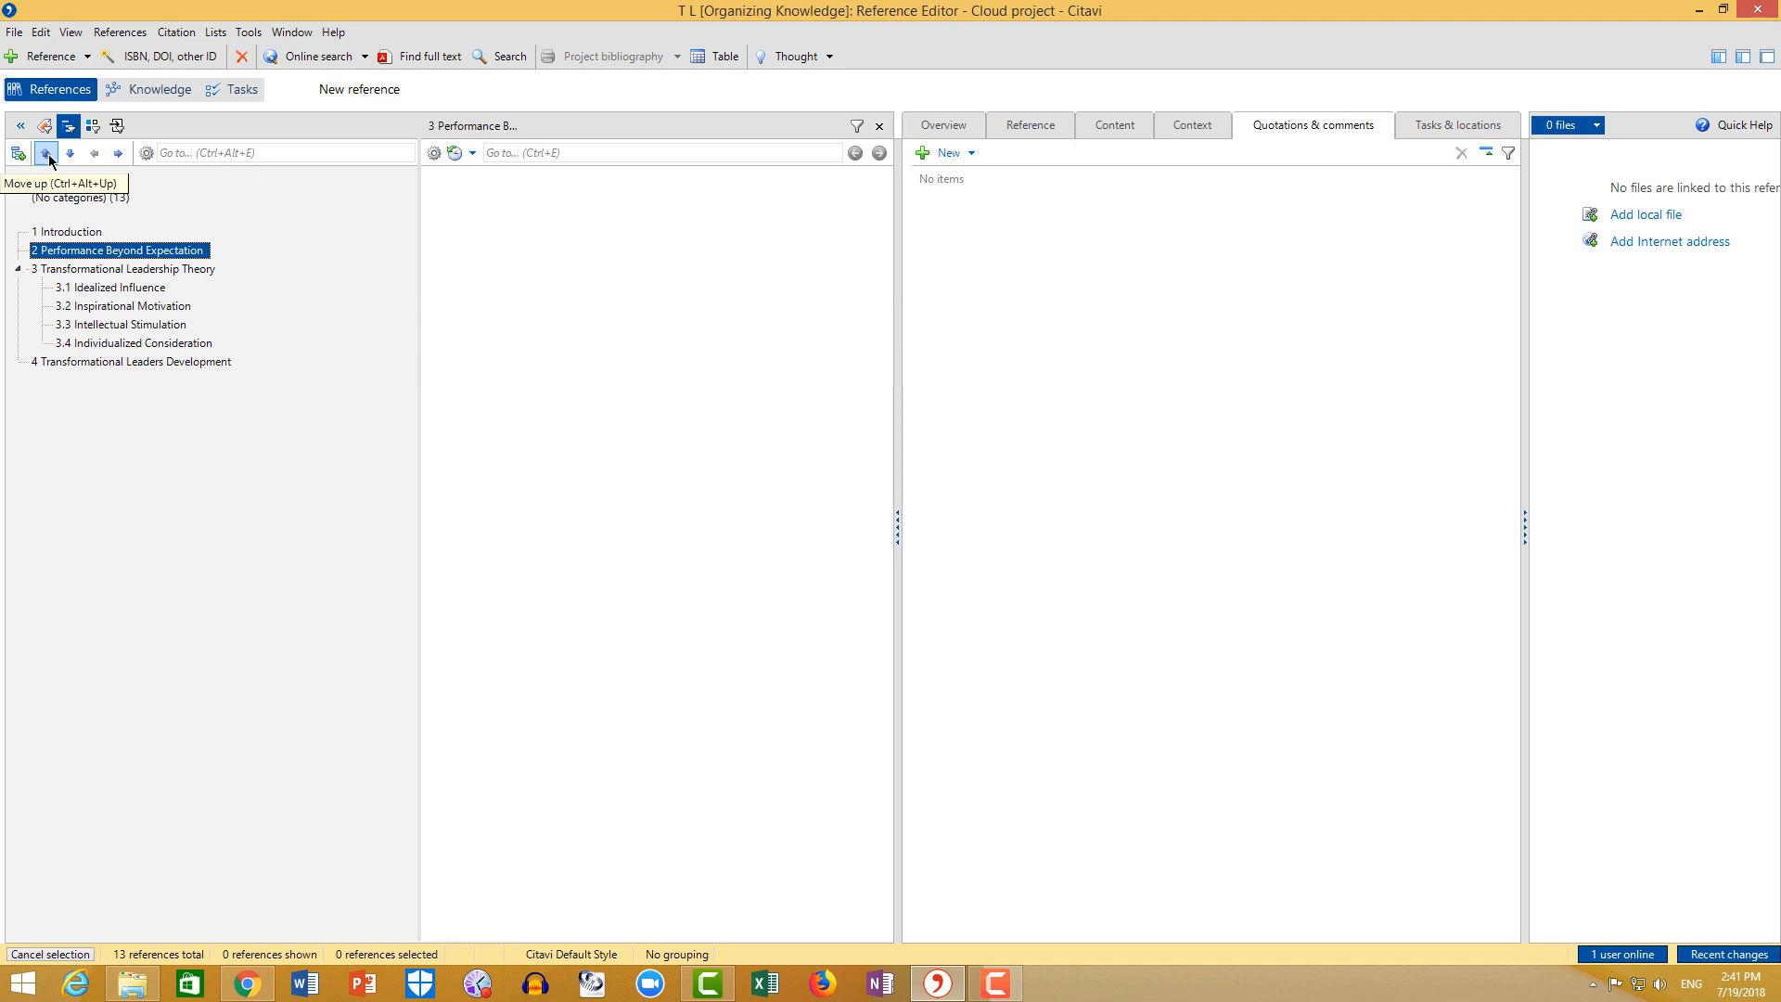
left_click(71, 154)
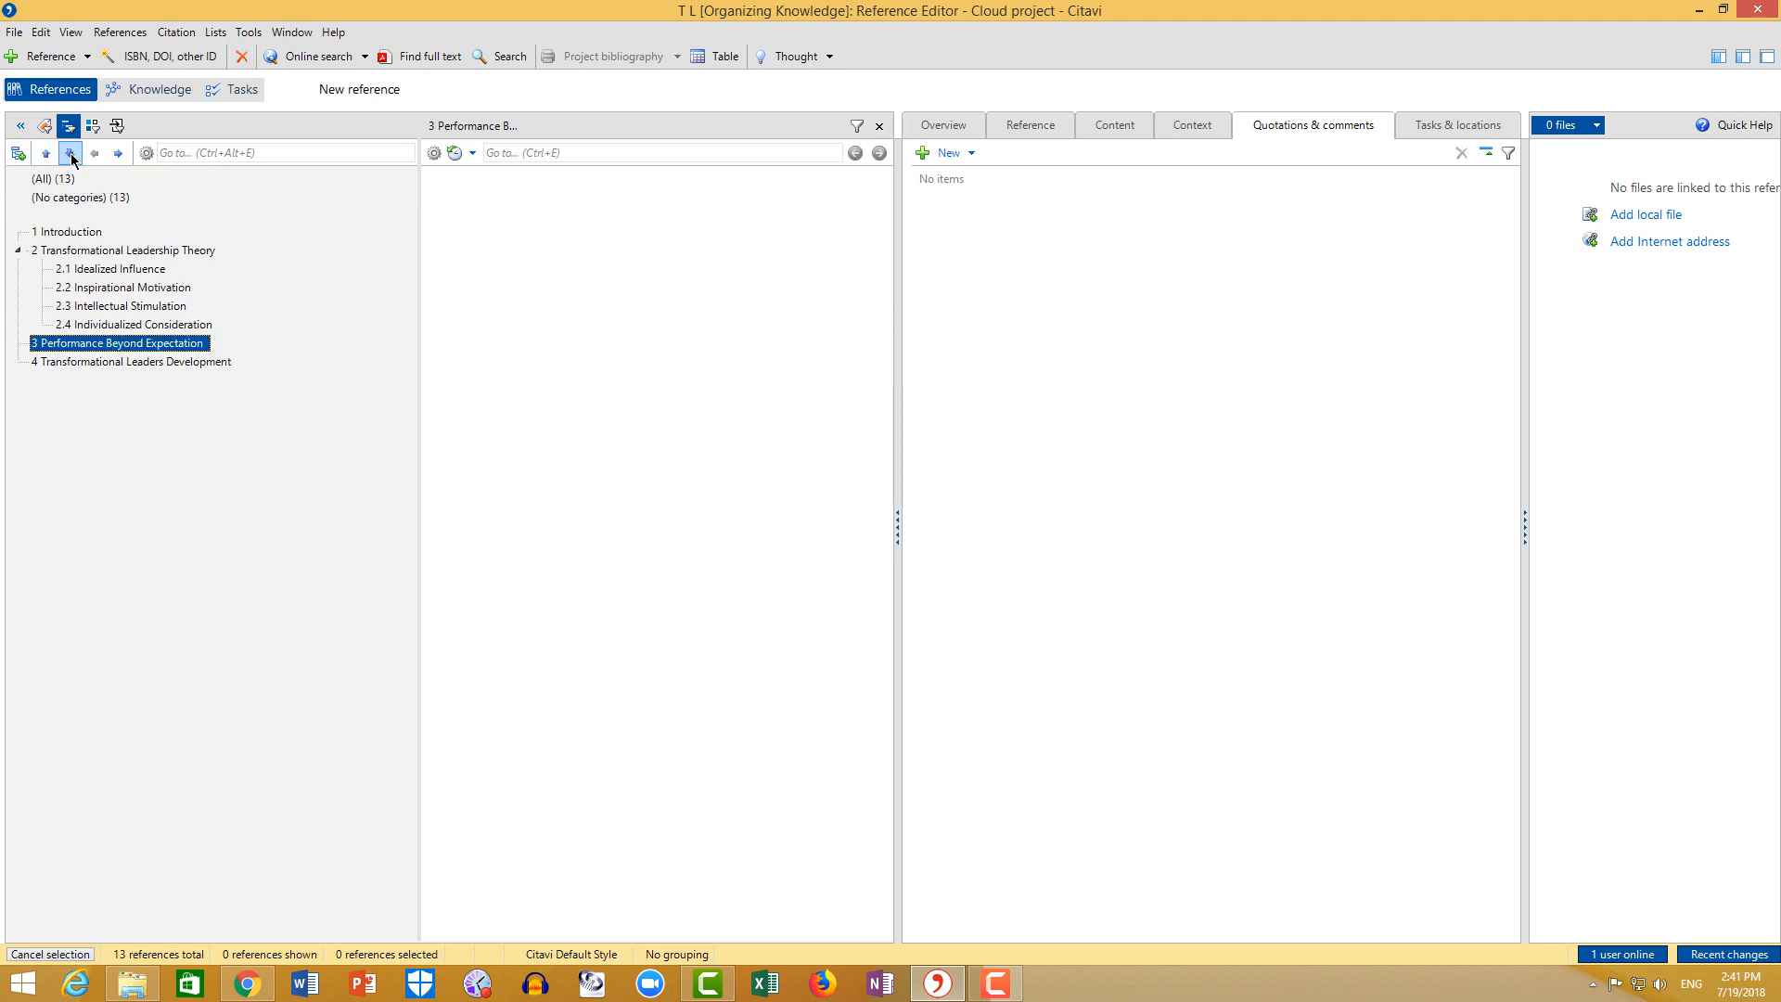
left_click(71, 154)
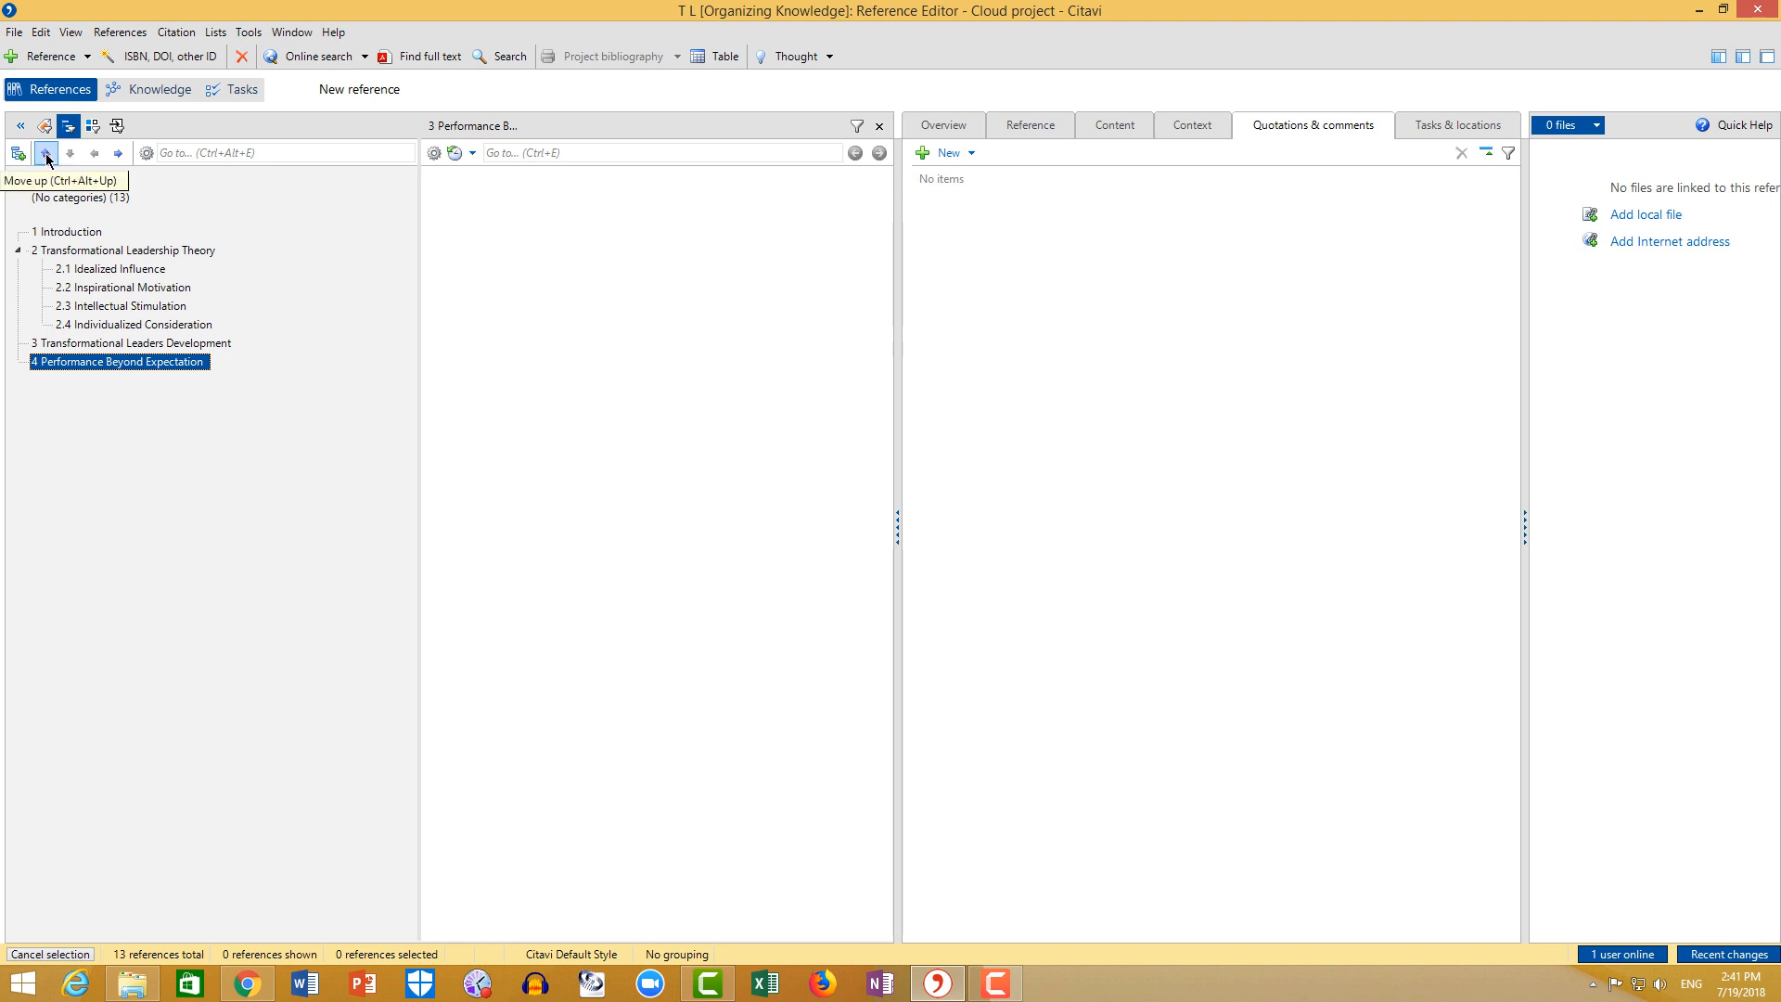
left_click(45, 154)
Promote the Idealized Influence subcategory to a main category and demote it back under Transformational Leadership Theory
left_click(145, 271)
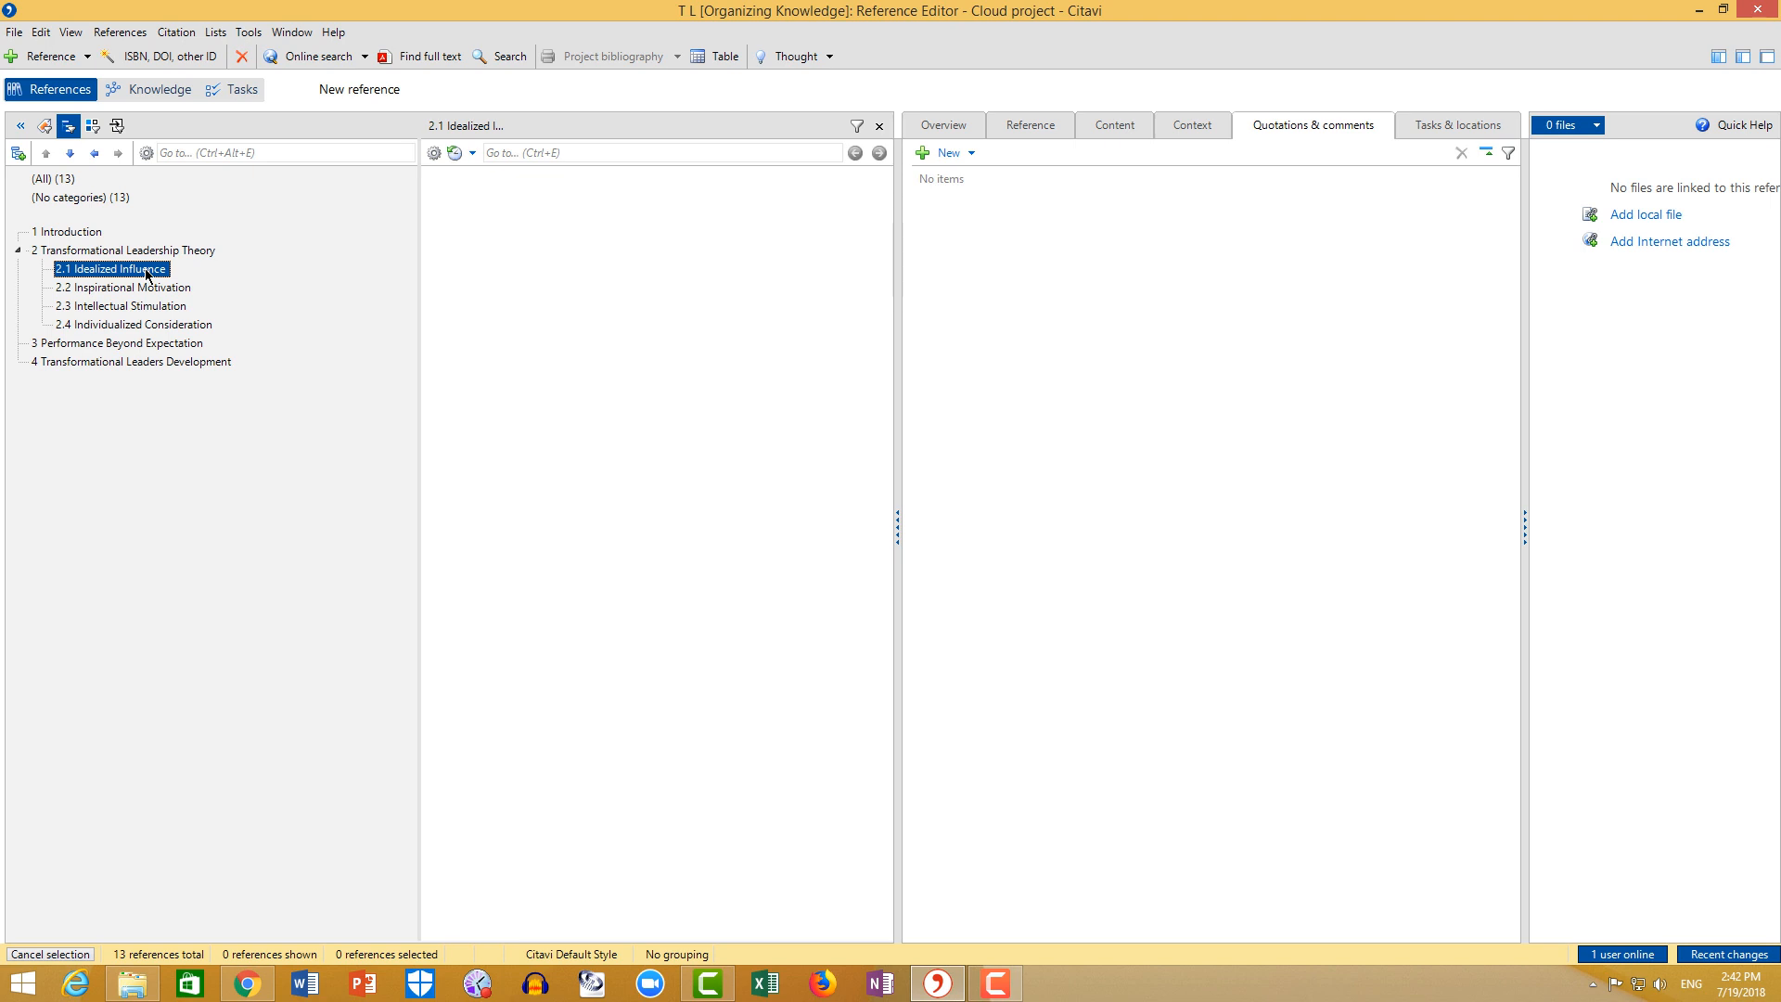
left_click(95, 154)
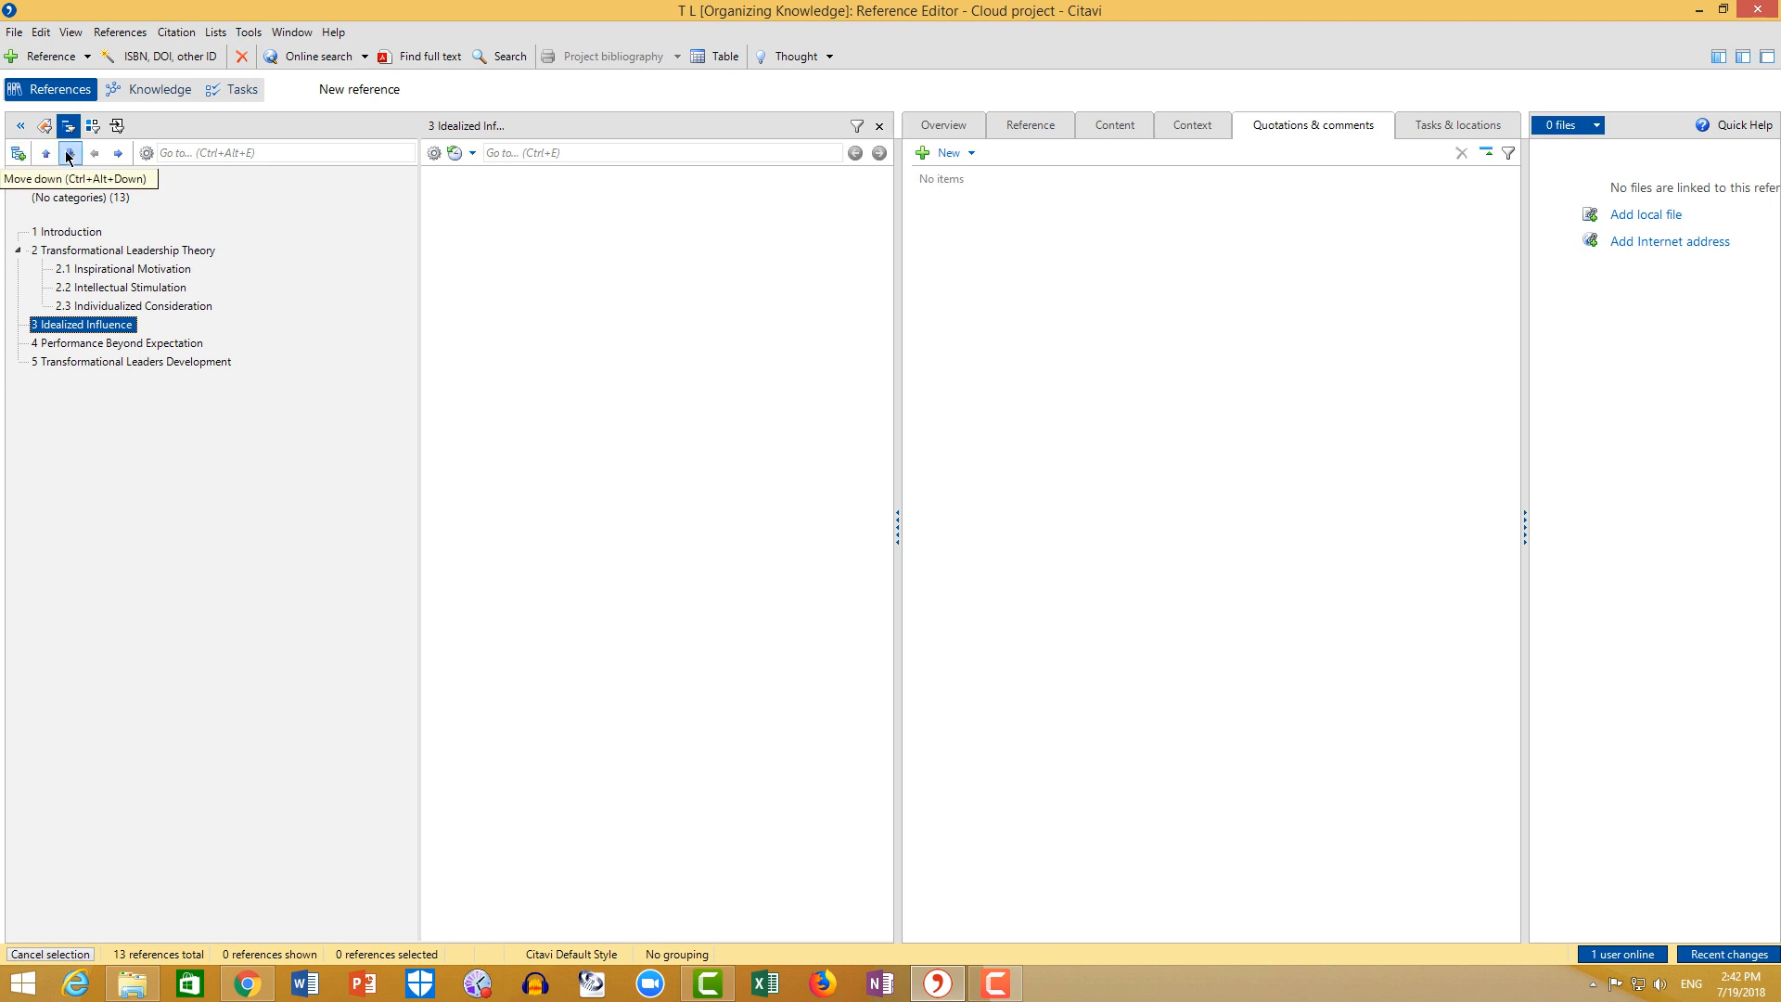
left_click(118, 154)
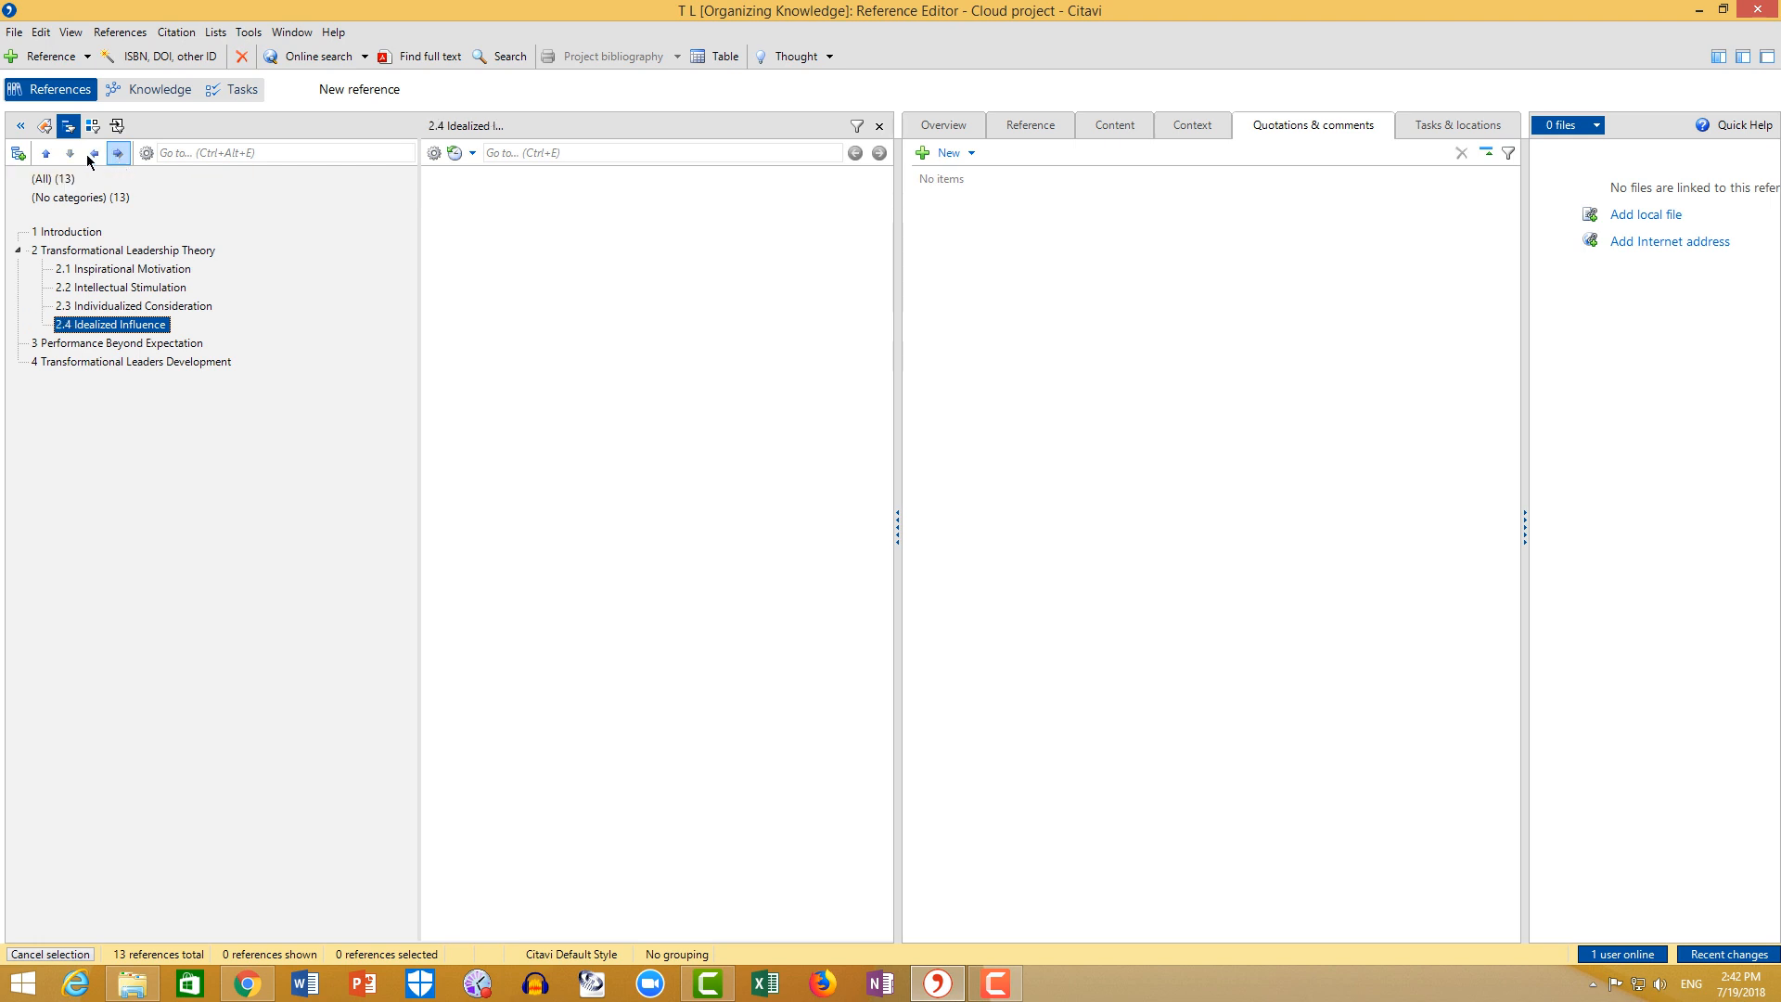
Move Idealized Influence back up to first place among the Transformational Leadership Theory subcategories
left_click(46, 154)
left_click(46, 154)
left_click(45, 154)
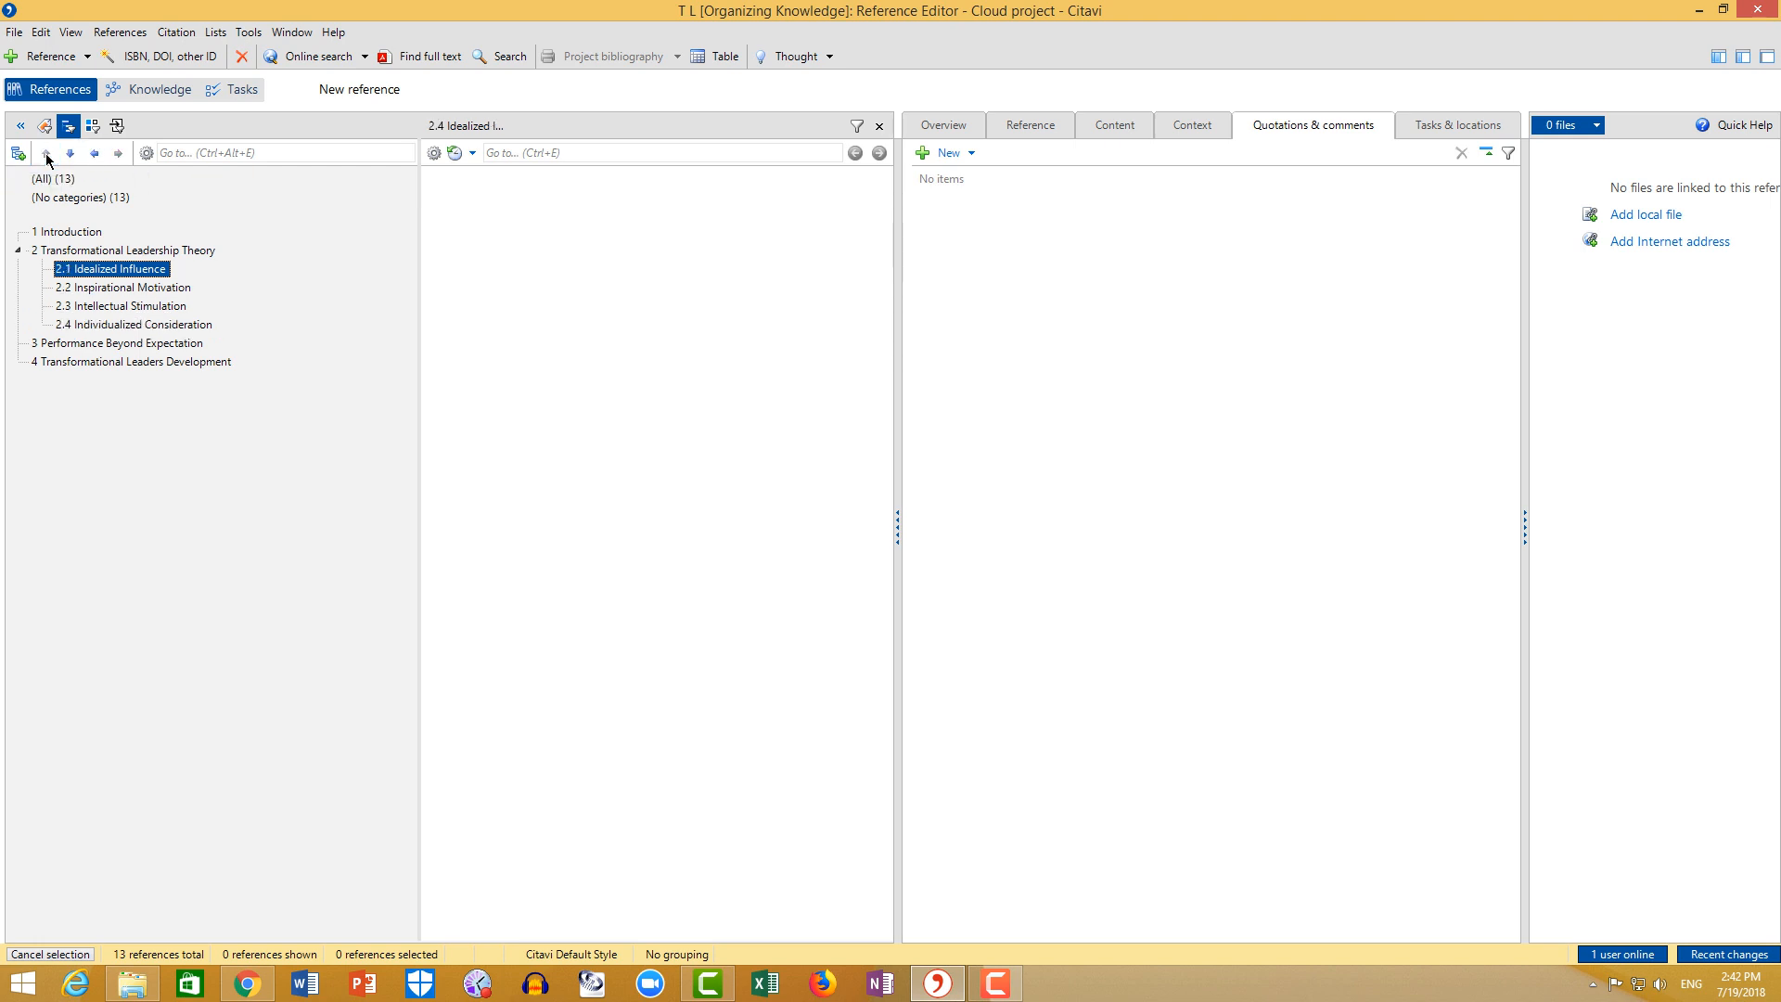